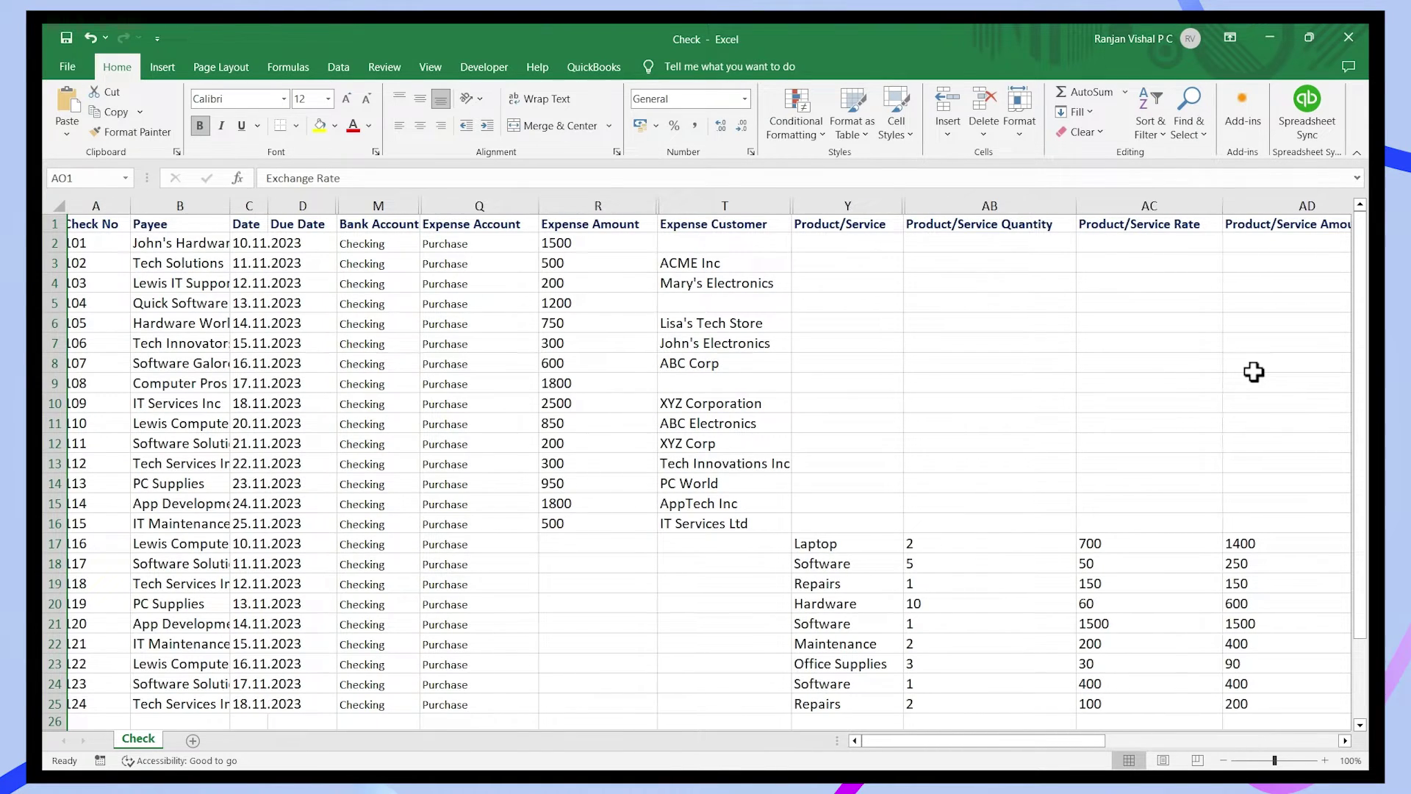
scroll(1253, 372, right, 4)
scroll(1254, 372, right, 5)
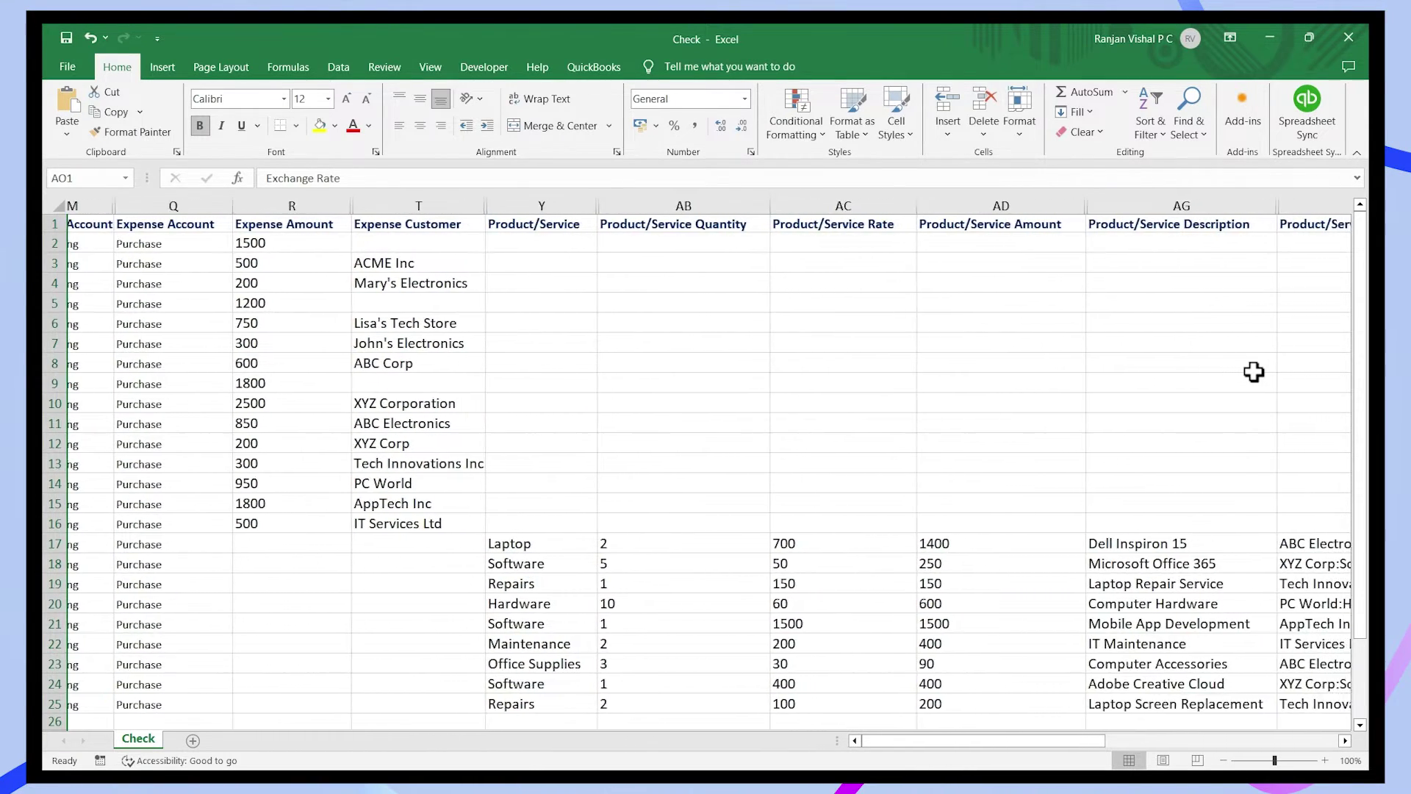
scroll(1254, 372, right, 2)
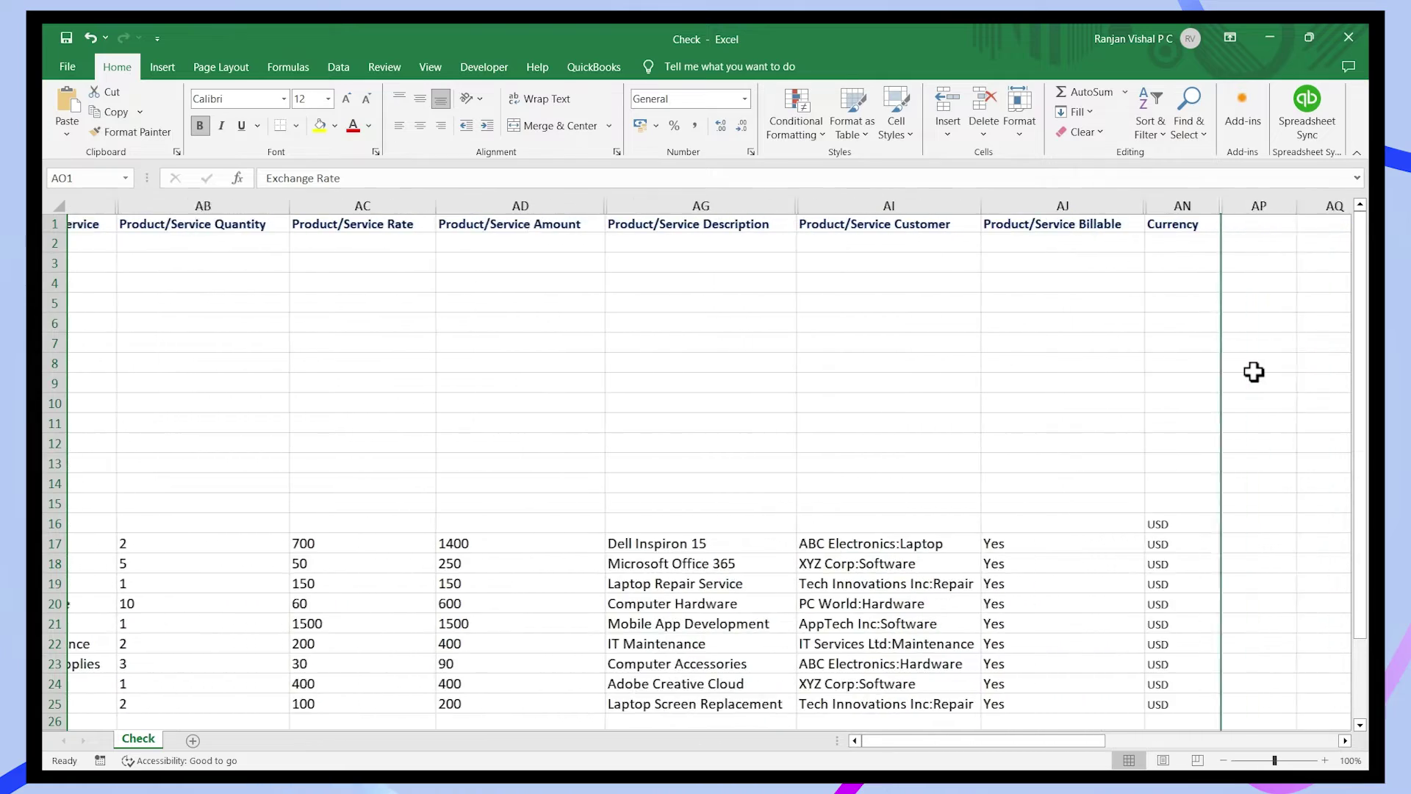
scroll(1253, 371, left, 7)
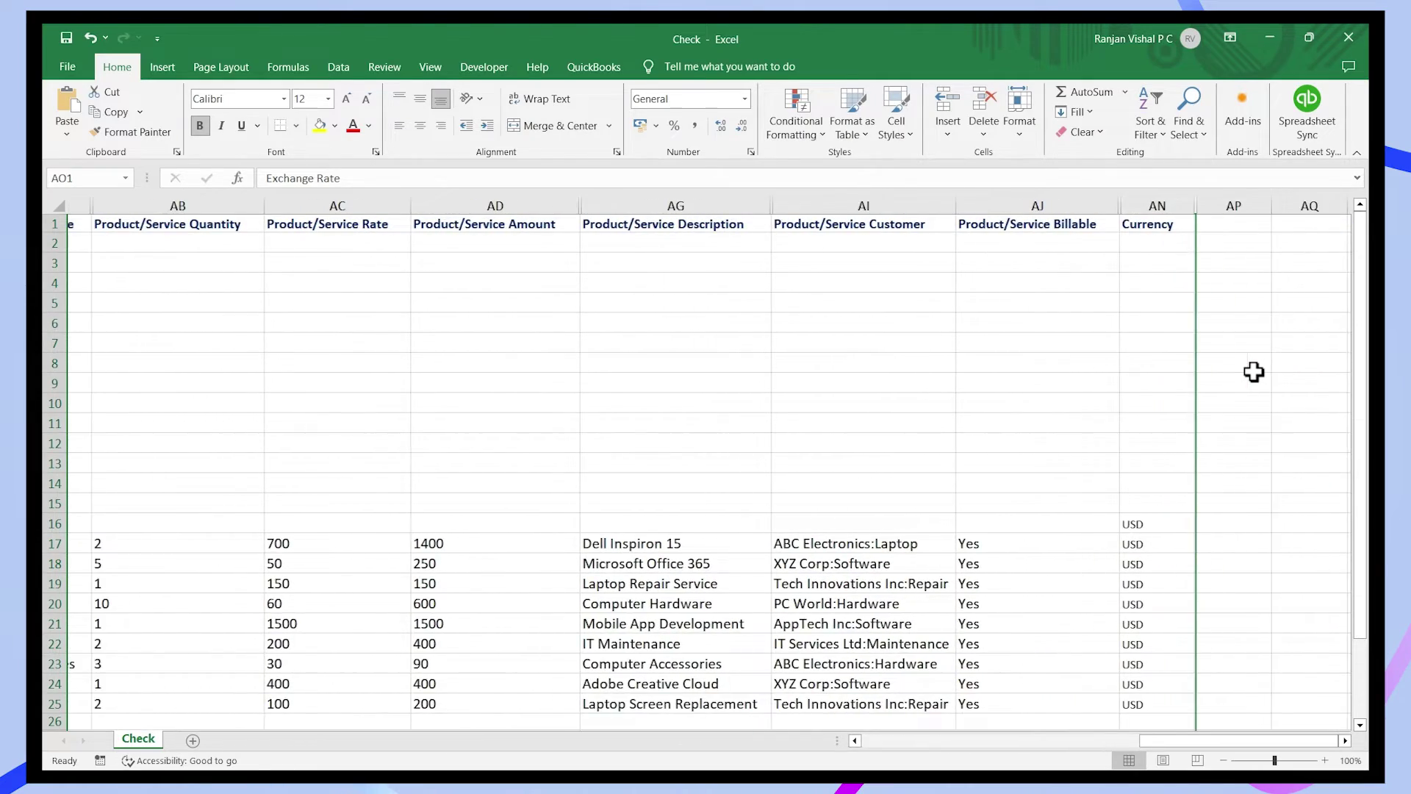
scroll(1254, 372, left, 5)
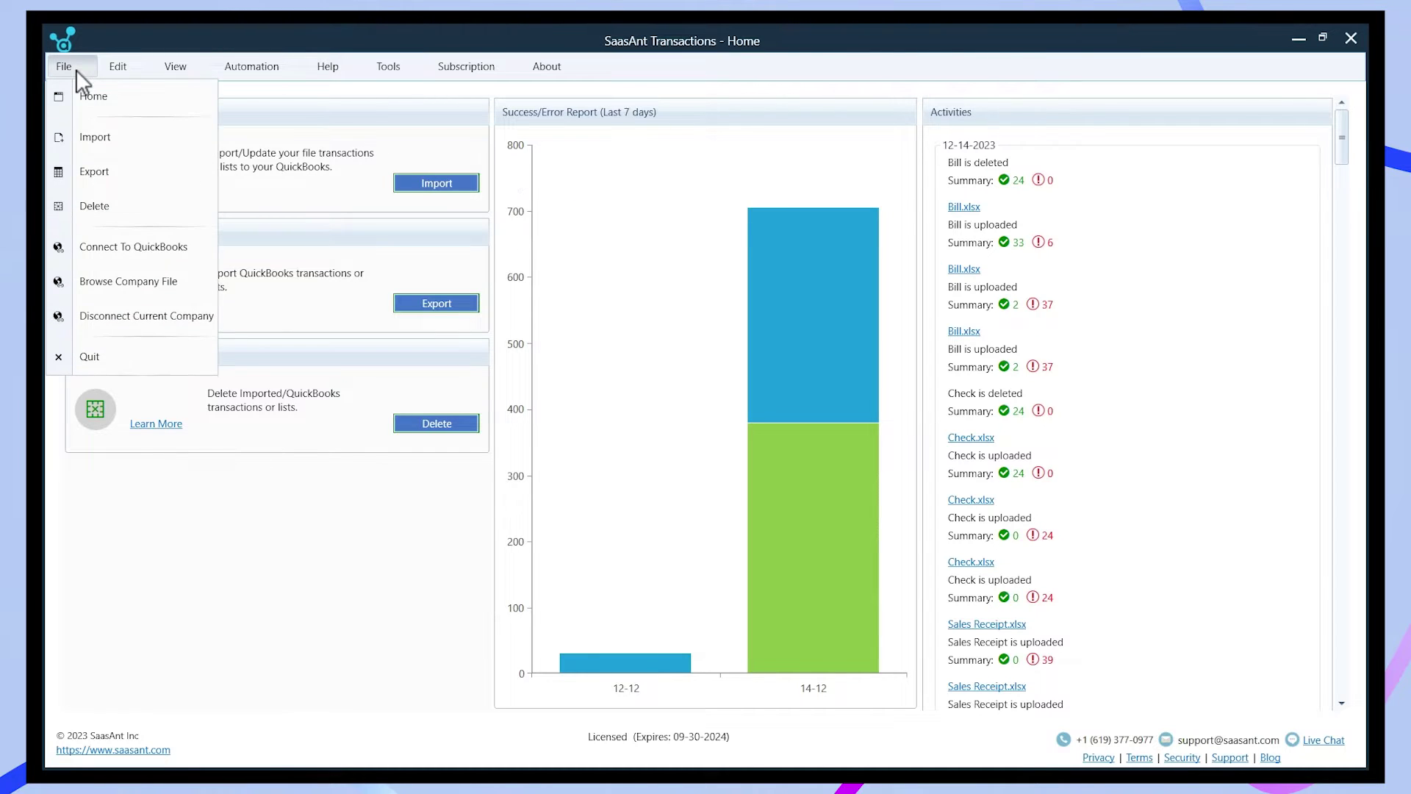
Authorize SaasAnt Transactions in QuickBooks with 'Yes, always' access, including personal data
click(138, 247)
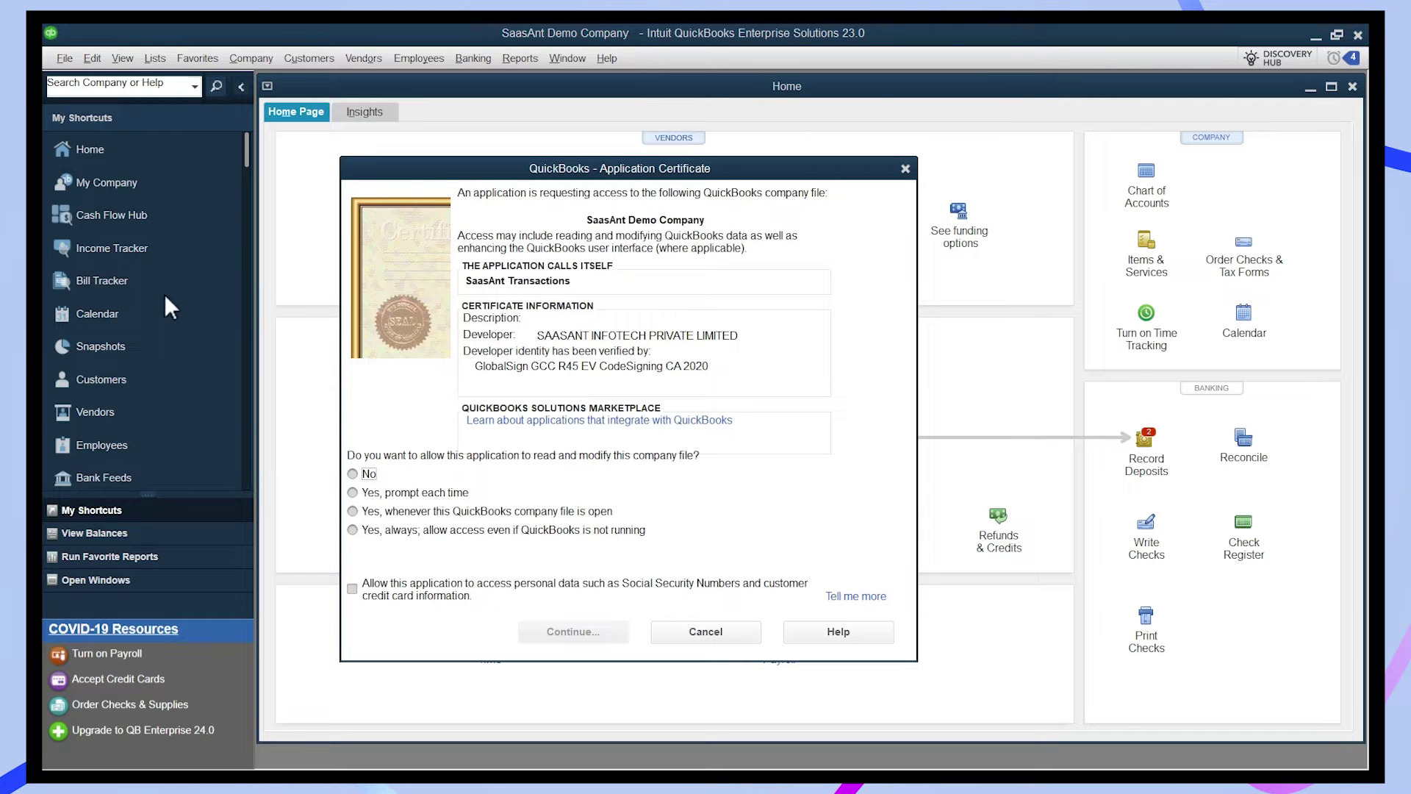
click(353, 529)
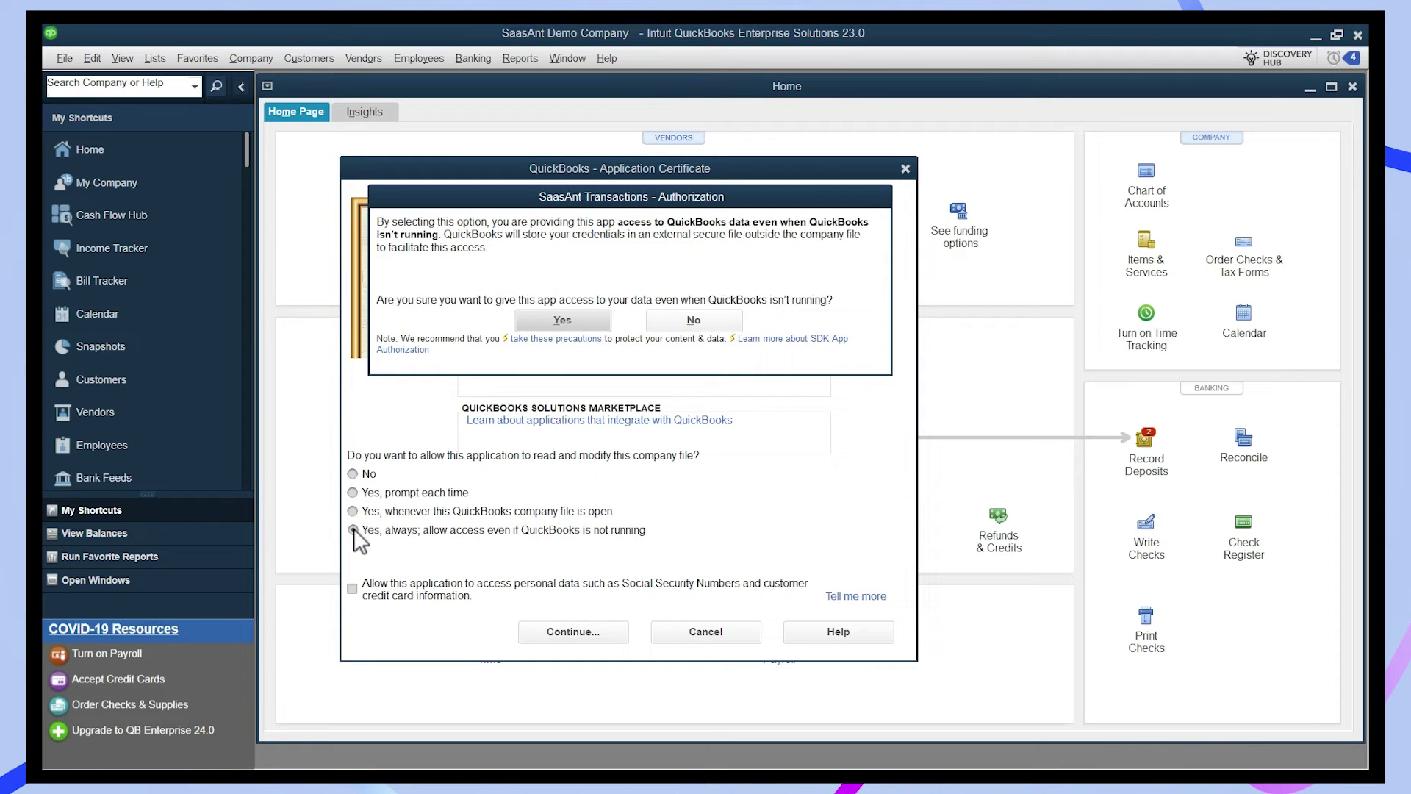
click(562, 321)
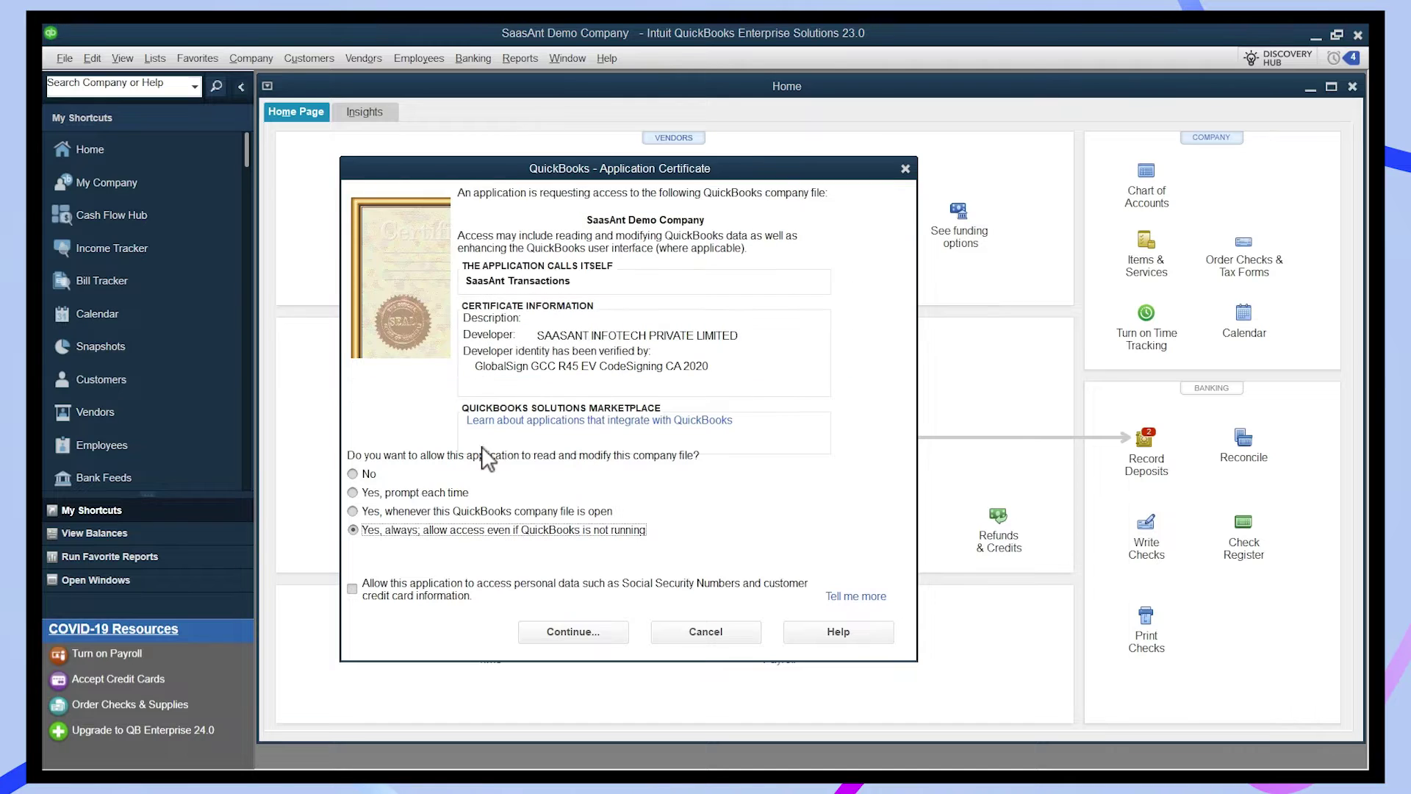
click(353, 589)
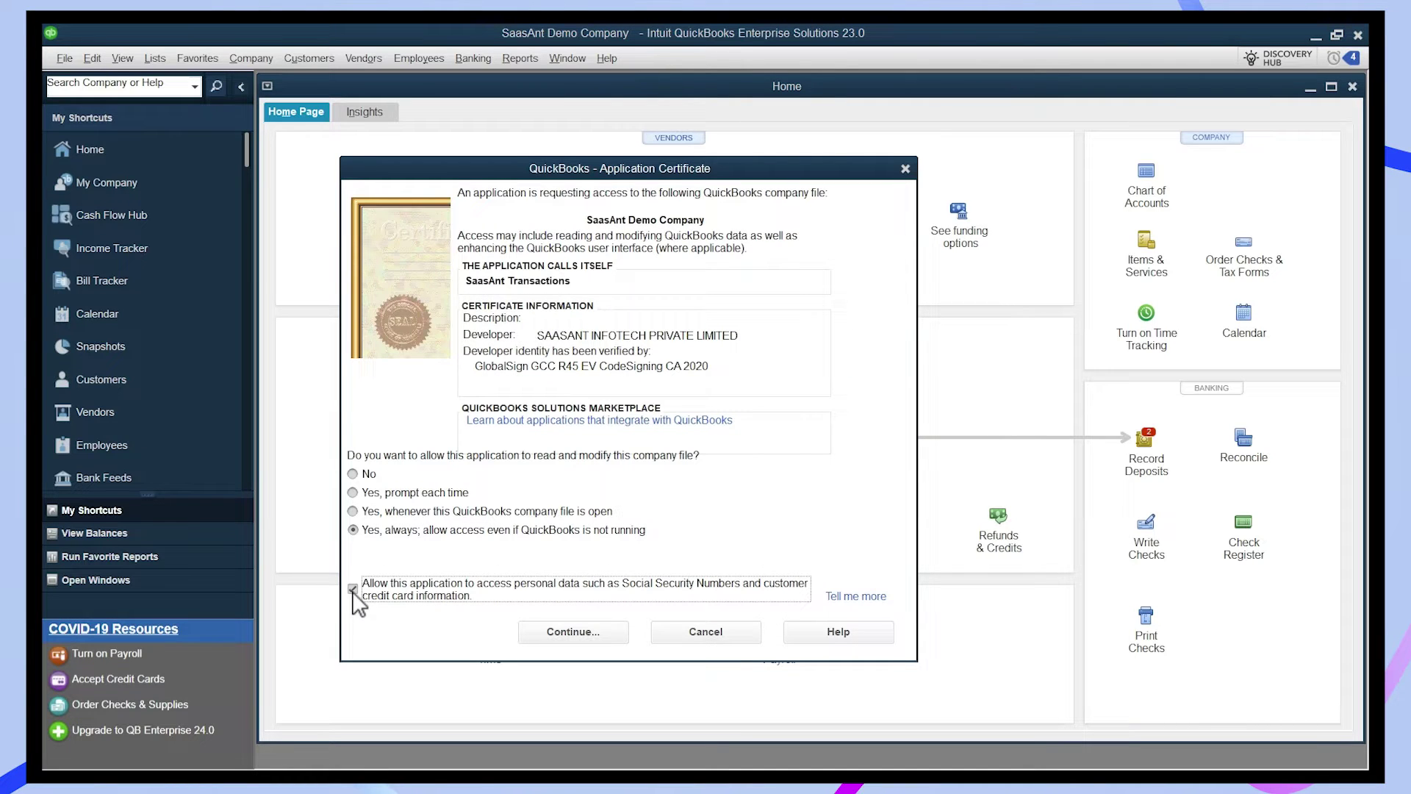
click(579, 633)
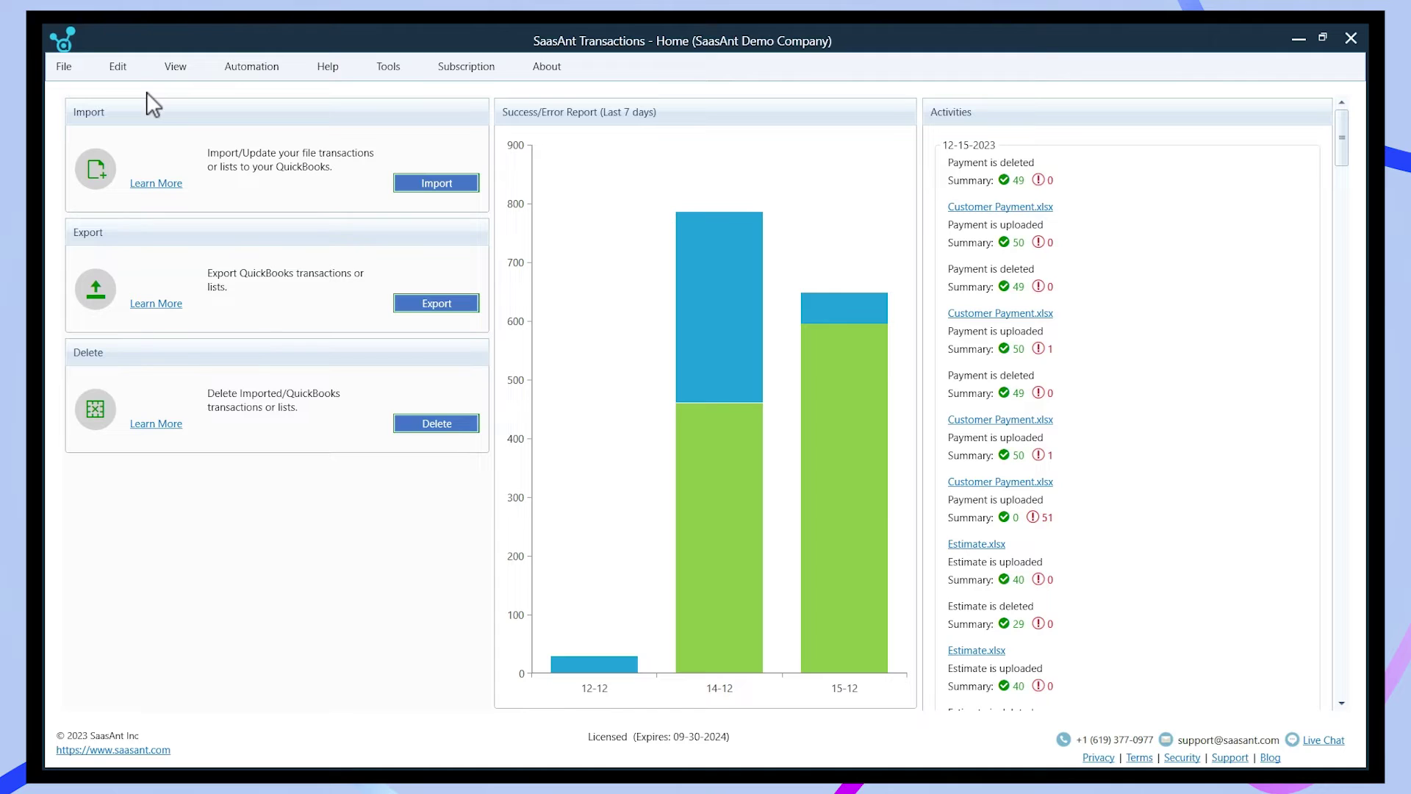
Start a new import in SaasAnt with Check as the transaction type
click(69, 69)
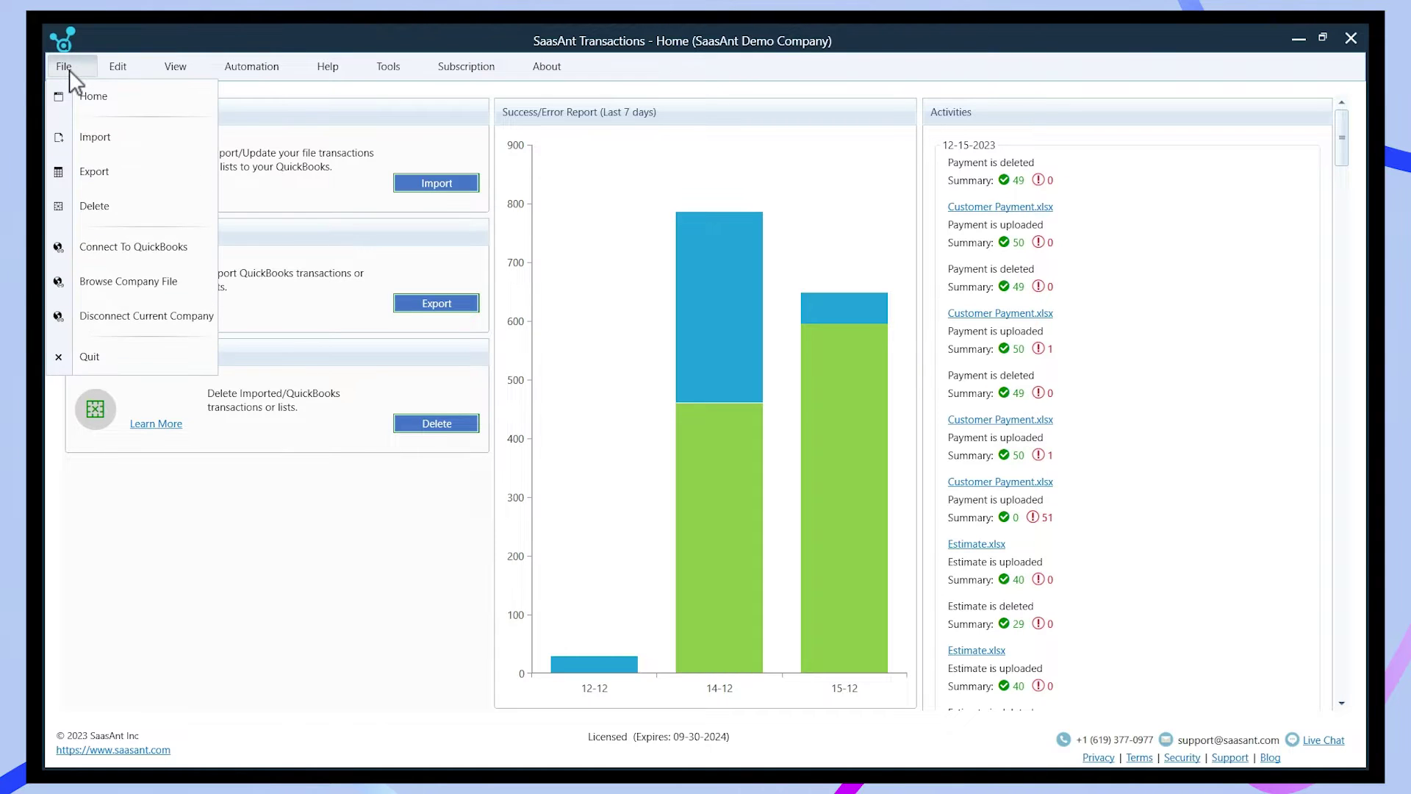
click(114, 145)
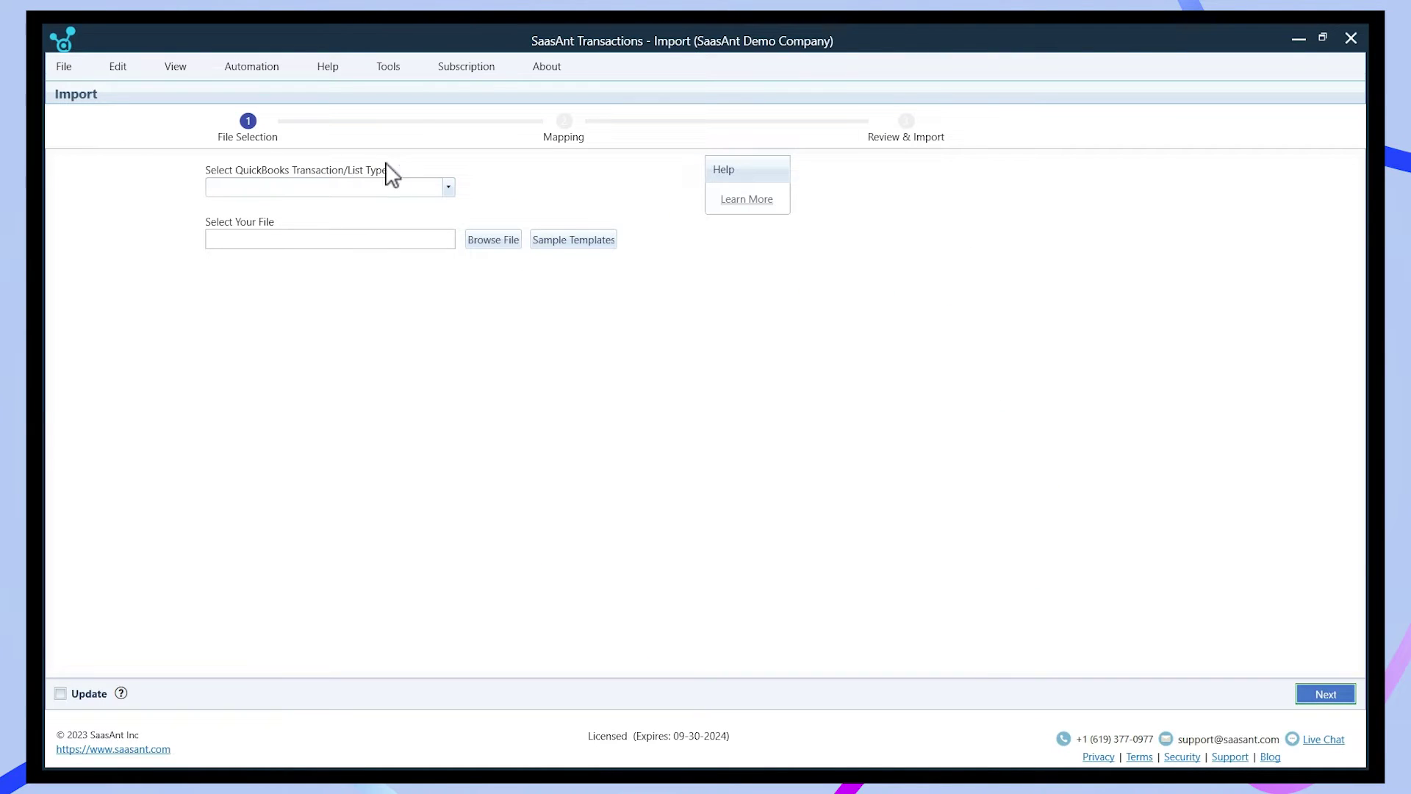
click(448, 188)
text(ck)
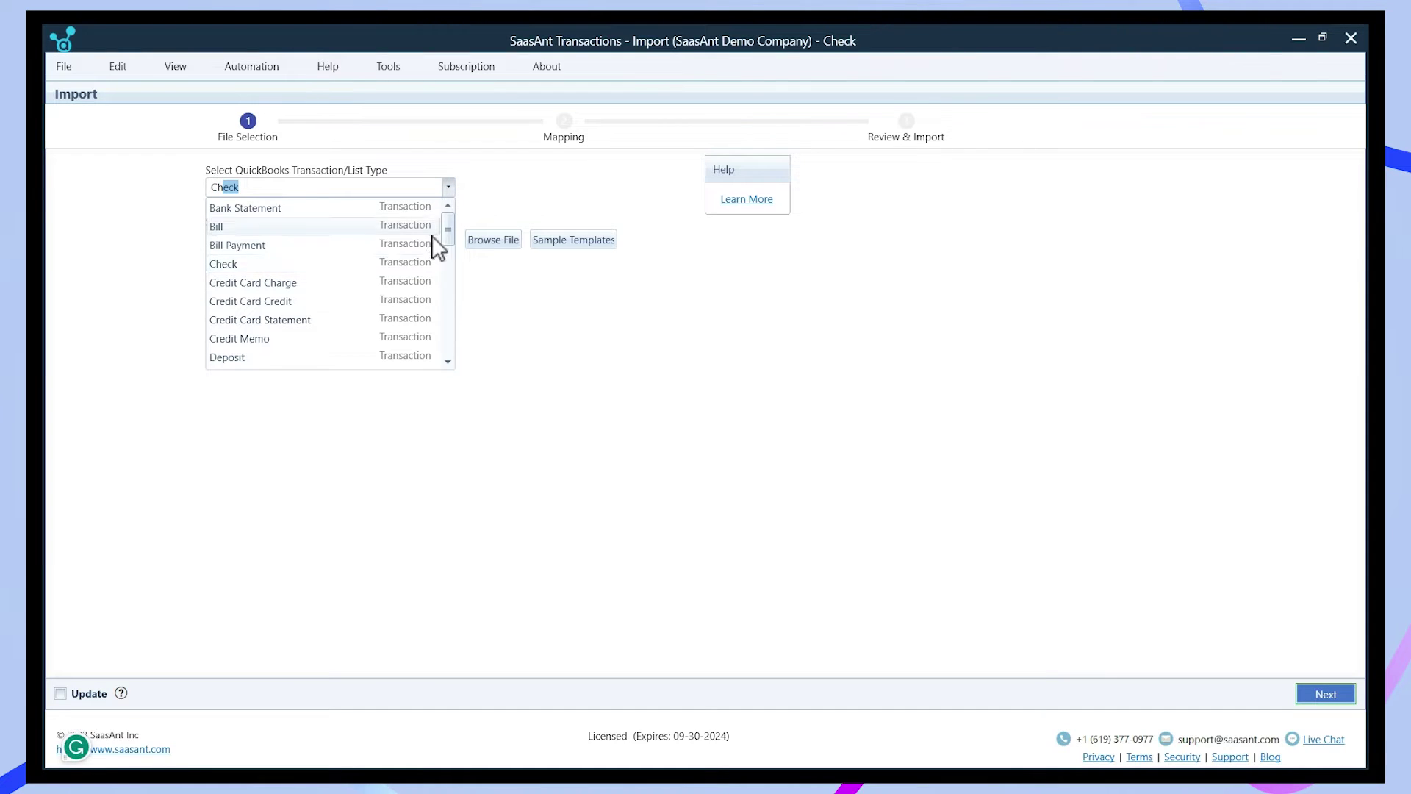
click(423, 264)
Load Check.xlsx as the import file and apply the Saasant Default Mapping
click(485, 241)
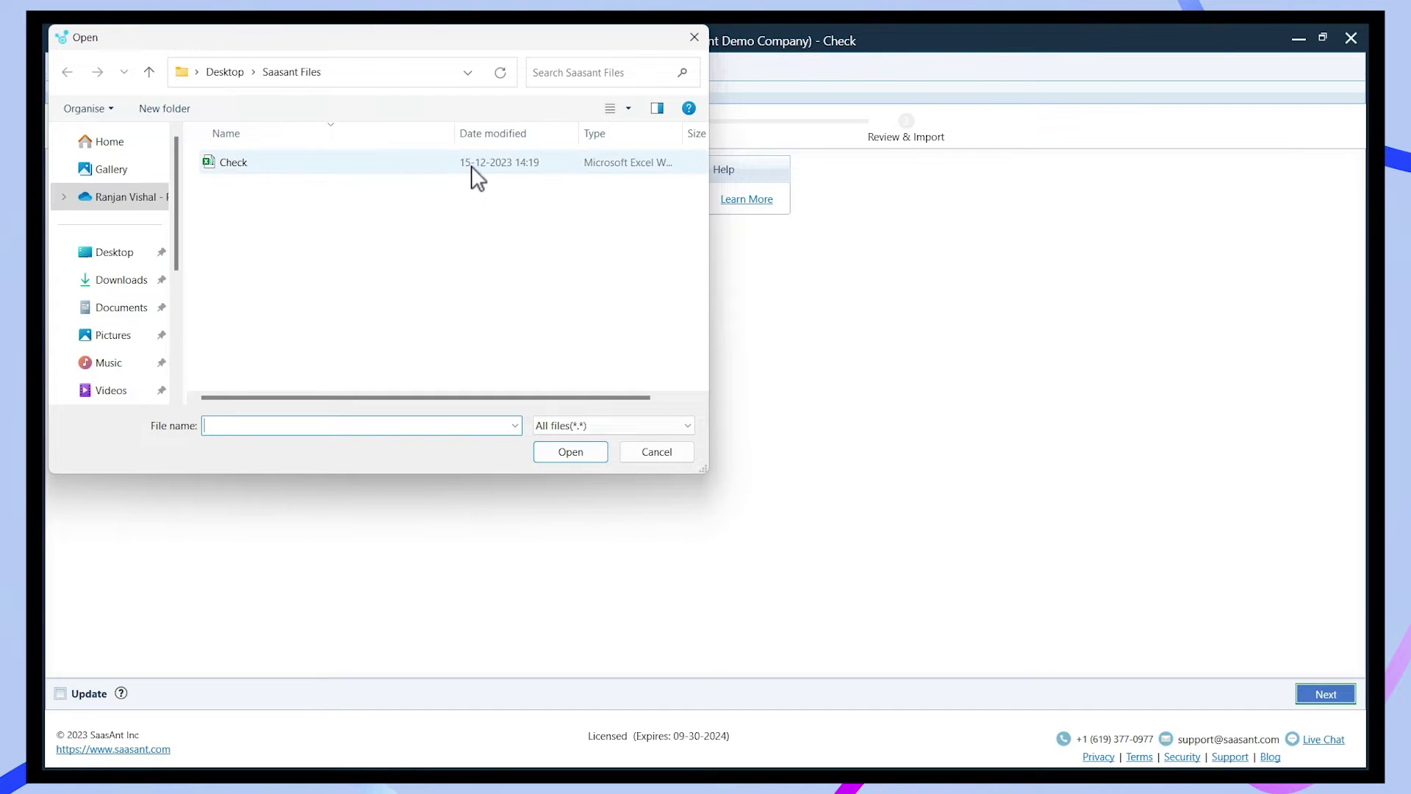
click(470, 163)
click(584, 451)
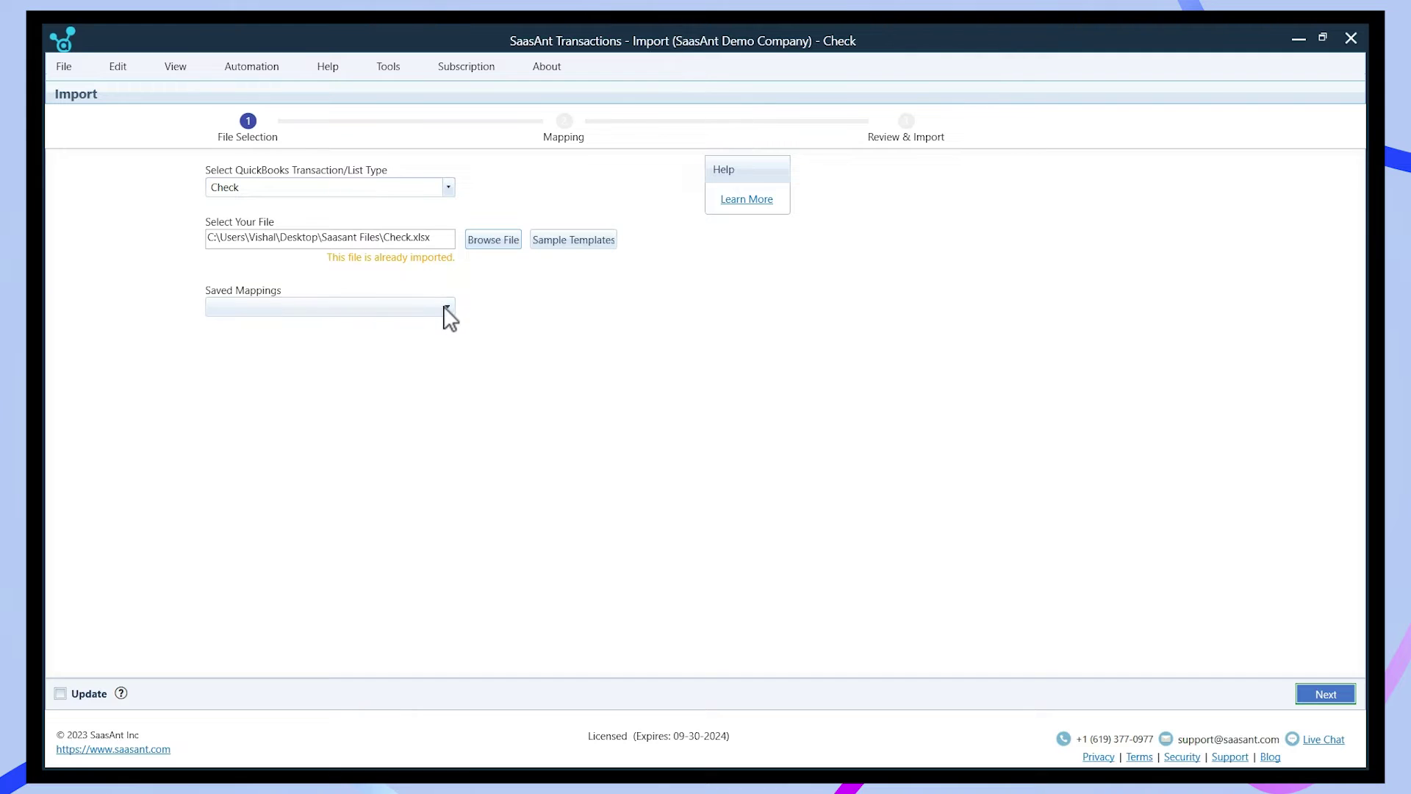
click(446, 307)
click(440, 322)
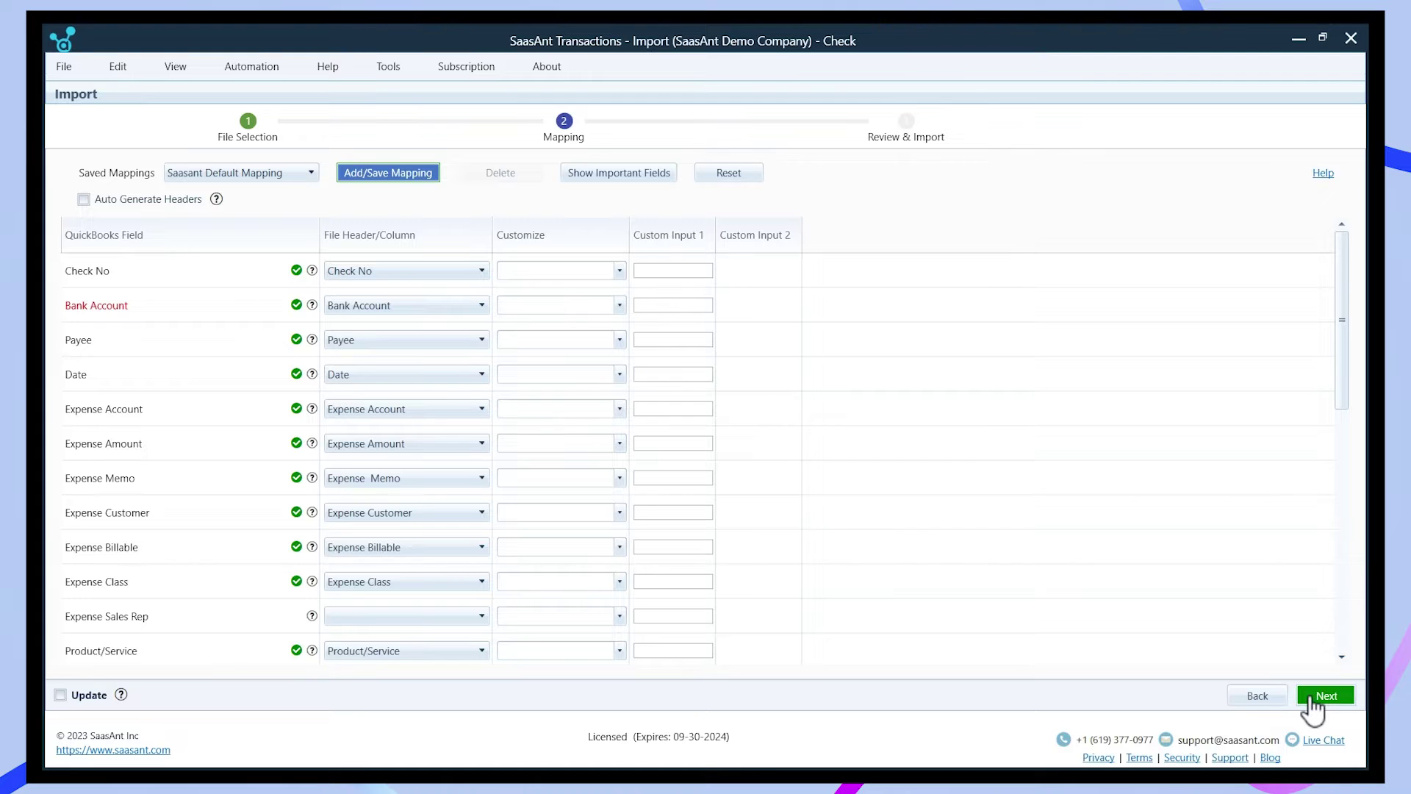
Check the column choices for Check No, keep it, and scroll through the mapping grid
click(431, 273)
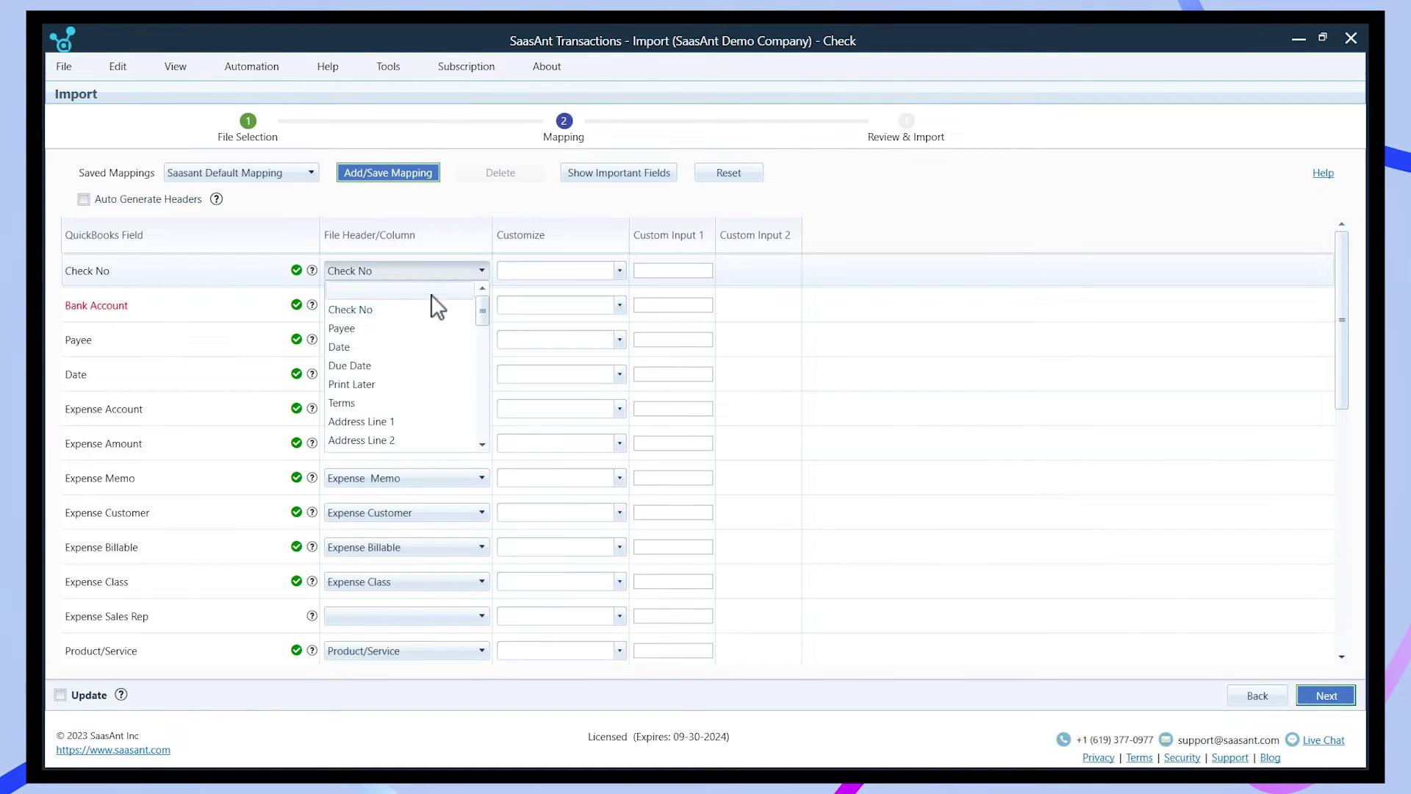
scroll(437, 309, down, 3)
scroll(438, 311, down, 6)
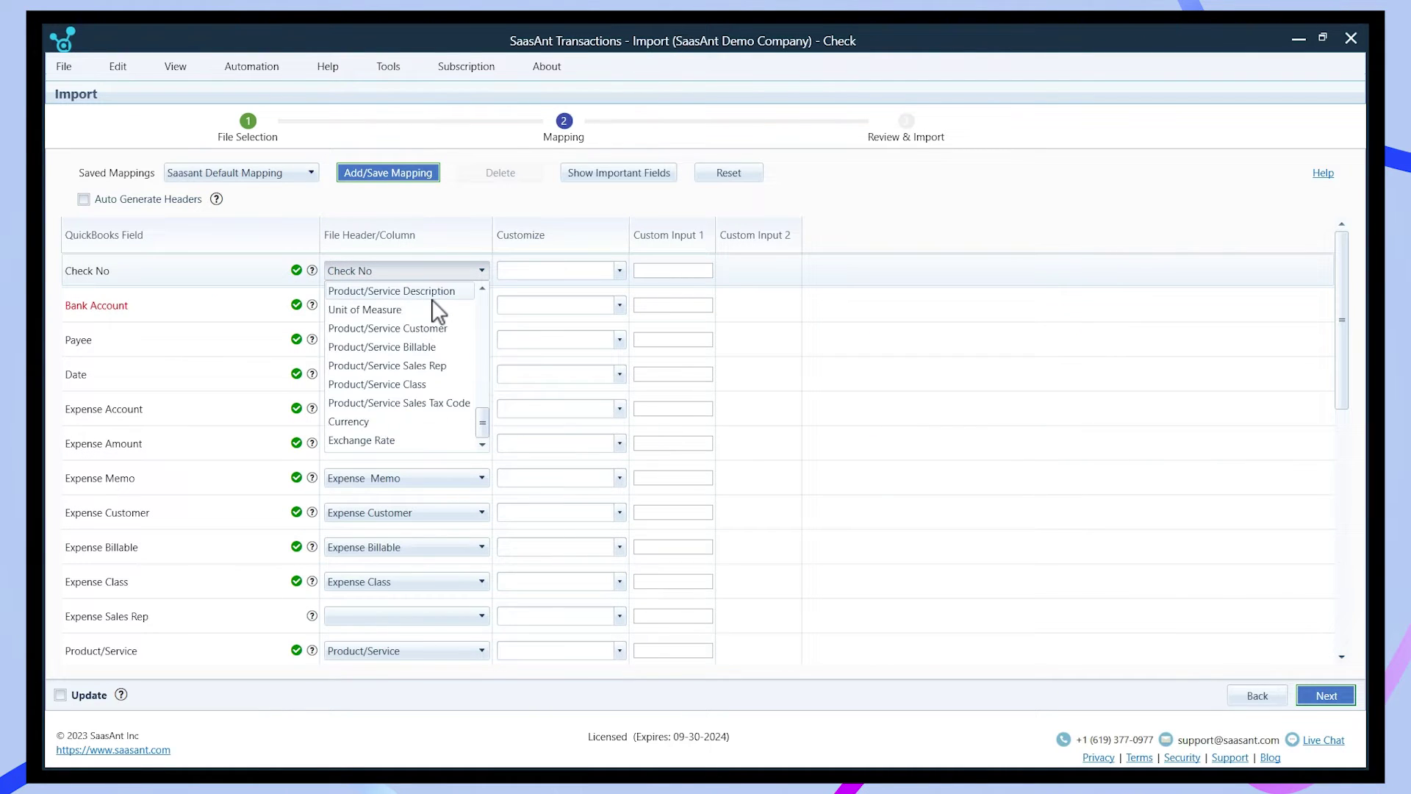
scroll(439, 312, up, 10)
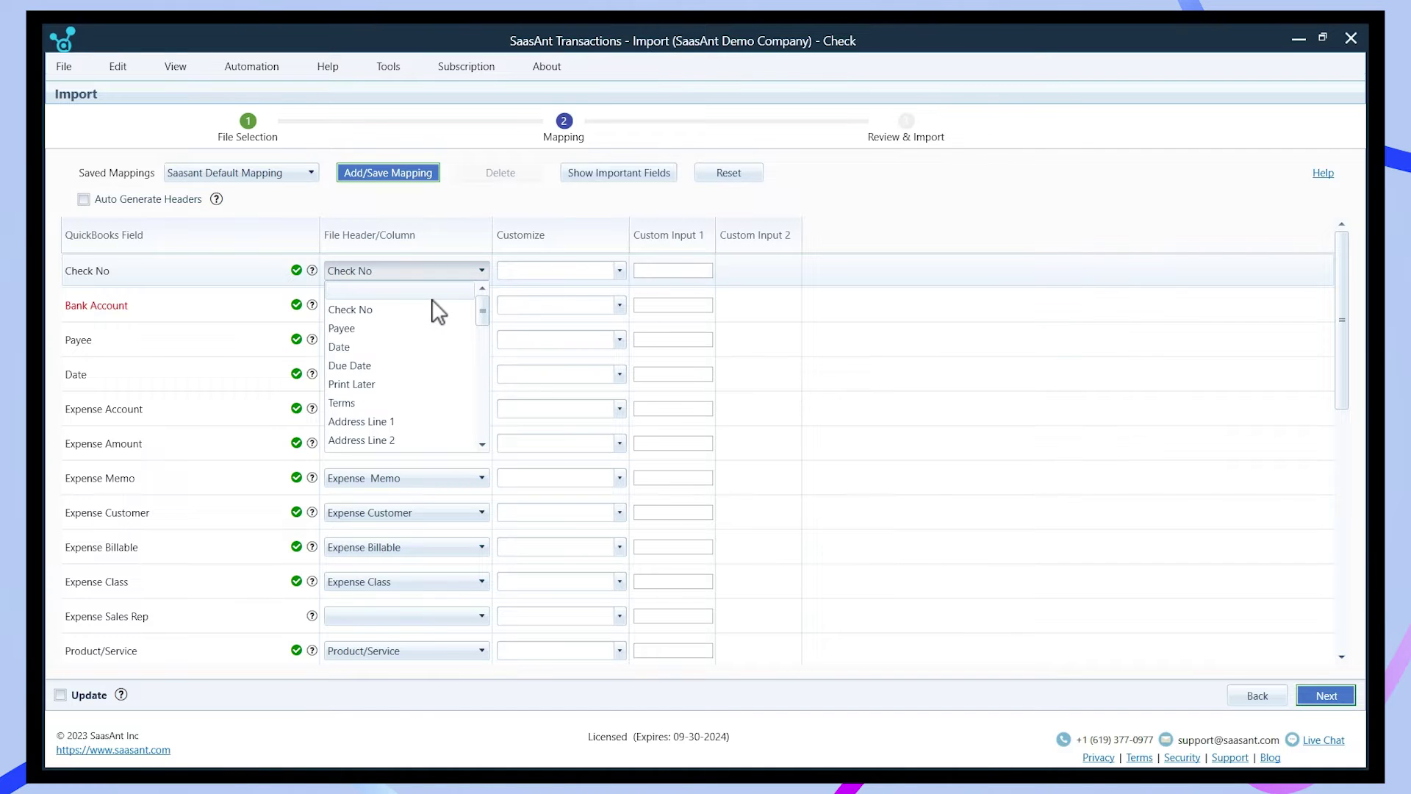
click(442, 280)
scroll(838, 292, down, 1)
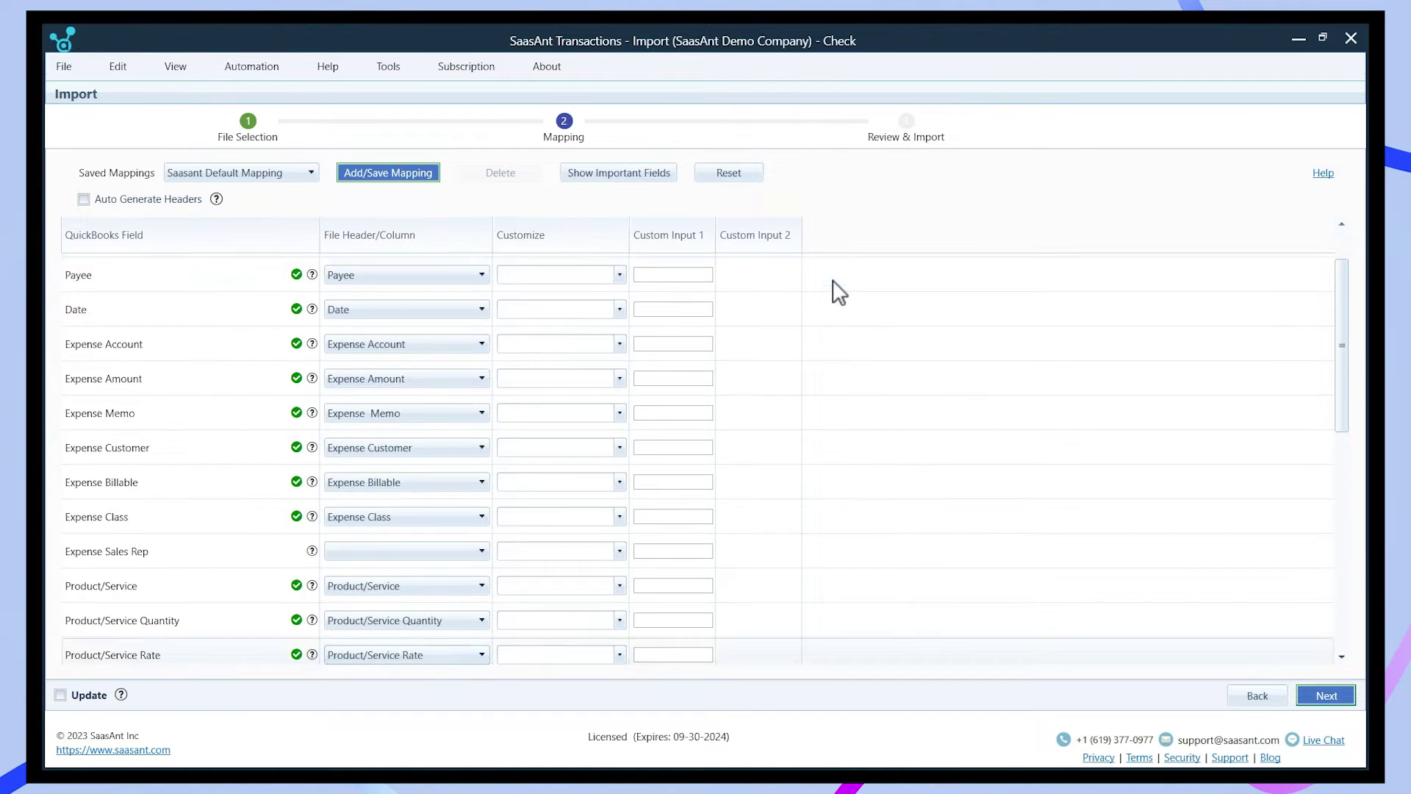
scroll(839, 292, down, 5)
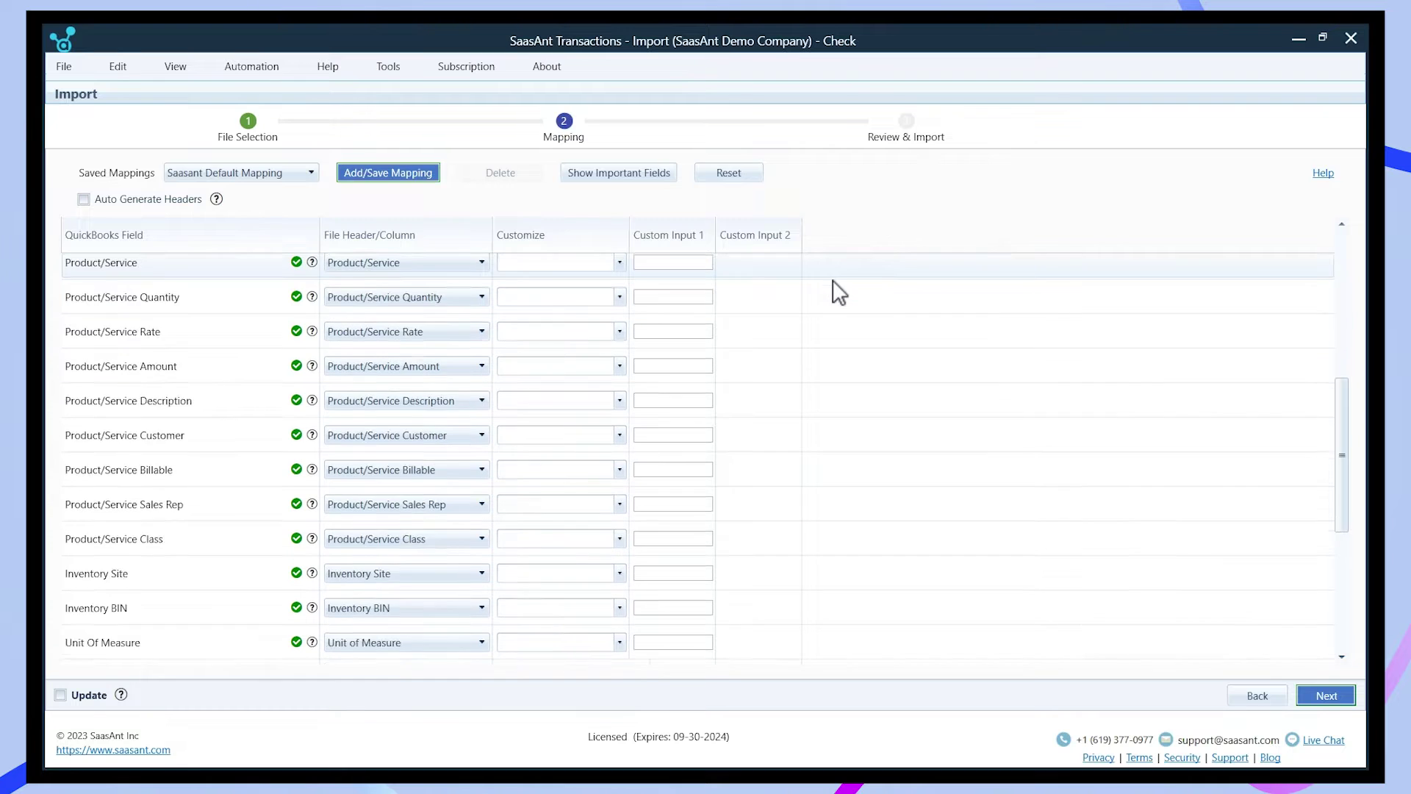
scroll(838, 293, down, 7)
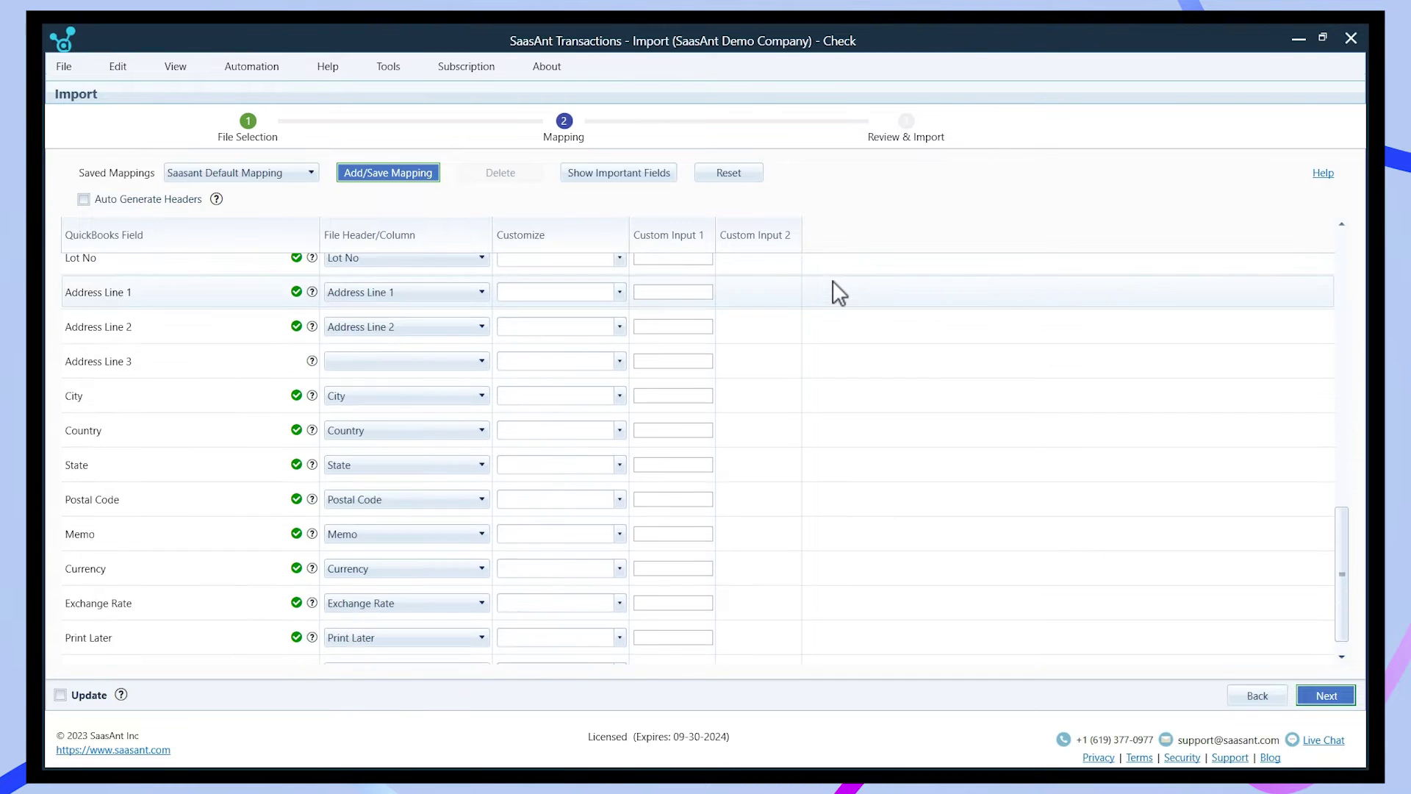
scroll(838, 292, down, 1)
scroll(839, 292, up, 12)
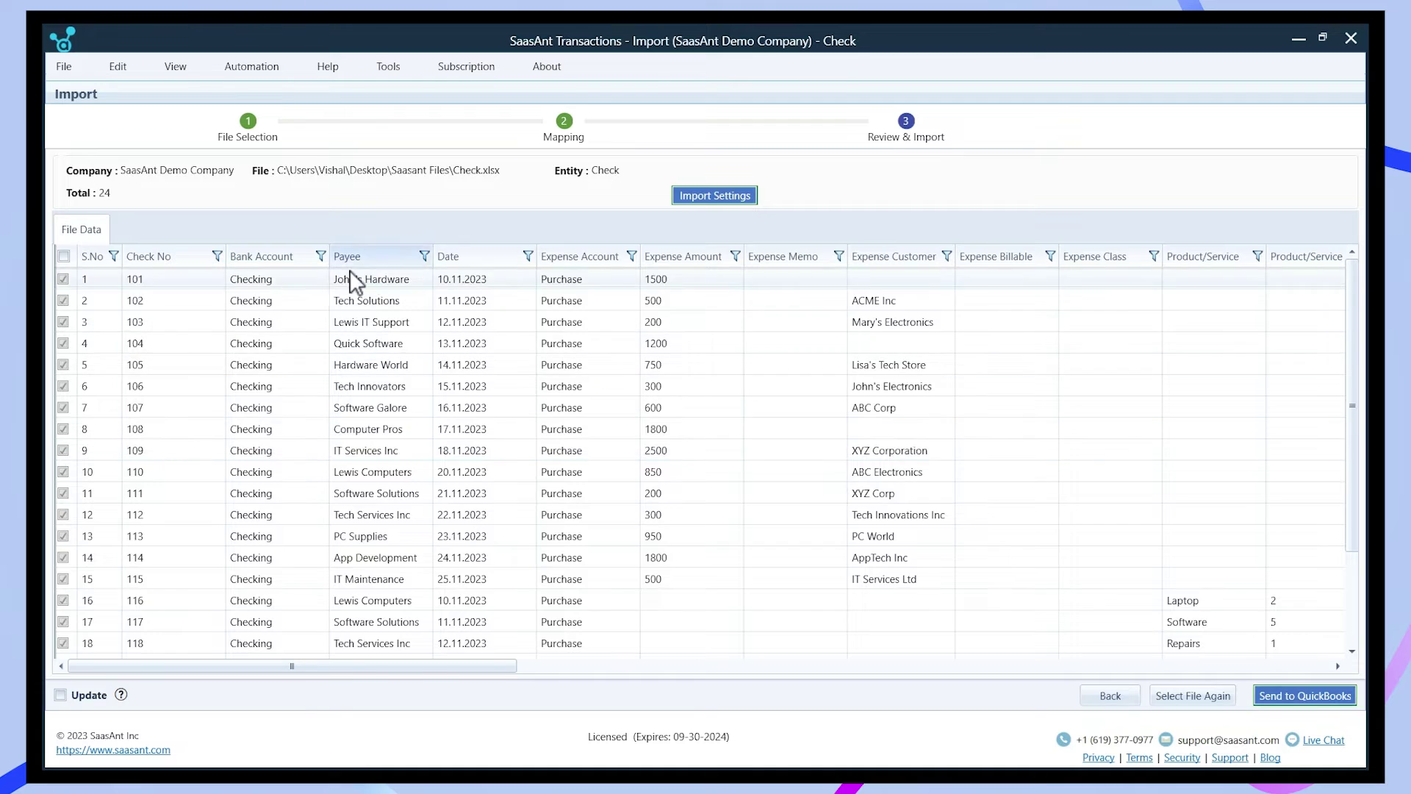
Send all 24 checks to QuickBooks, continuing past the incorrect date format warning
click(454, 301)
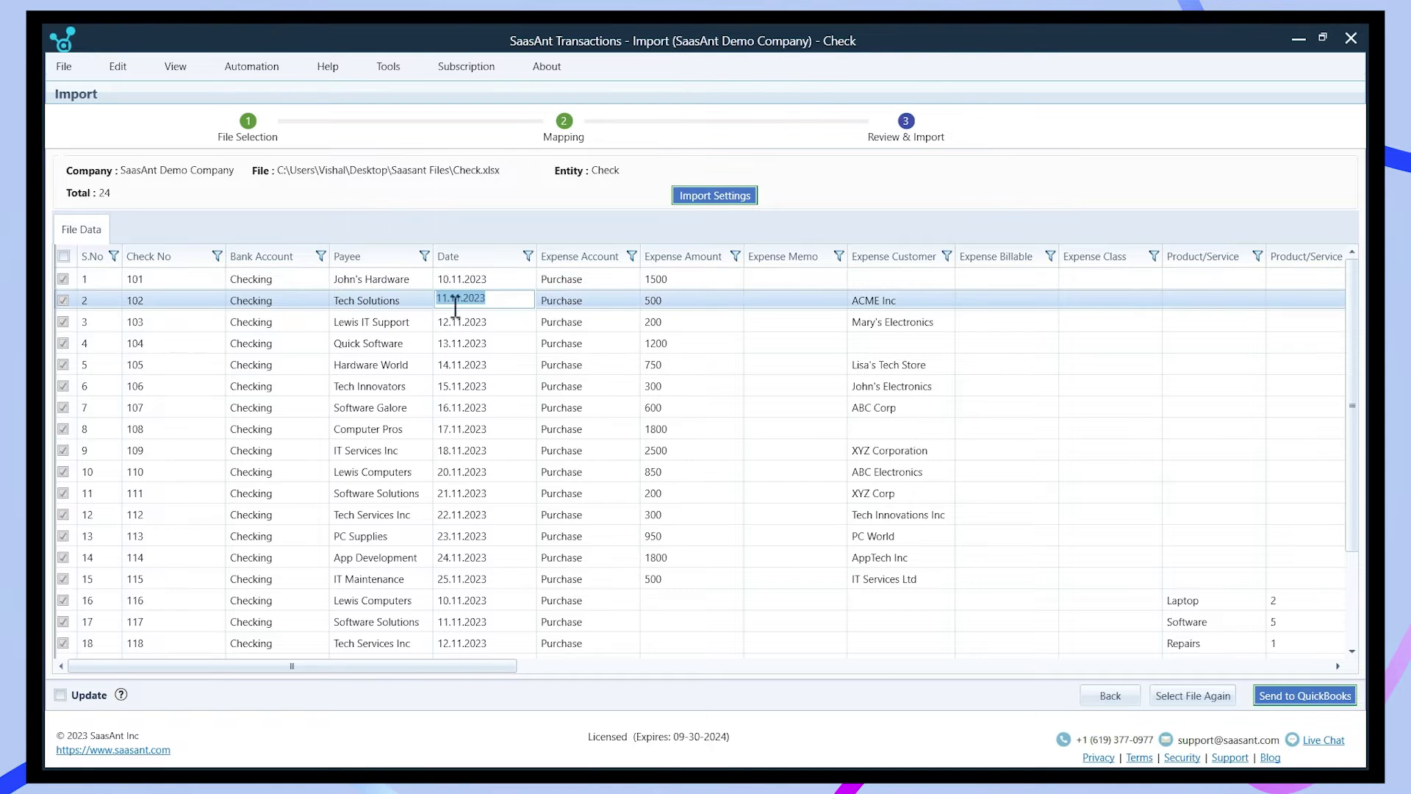
click(1308, 710)
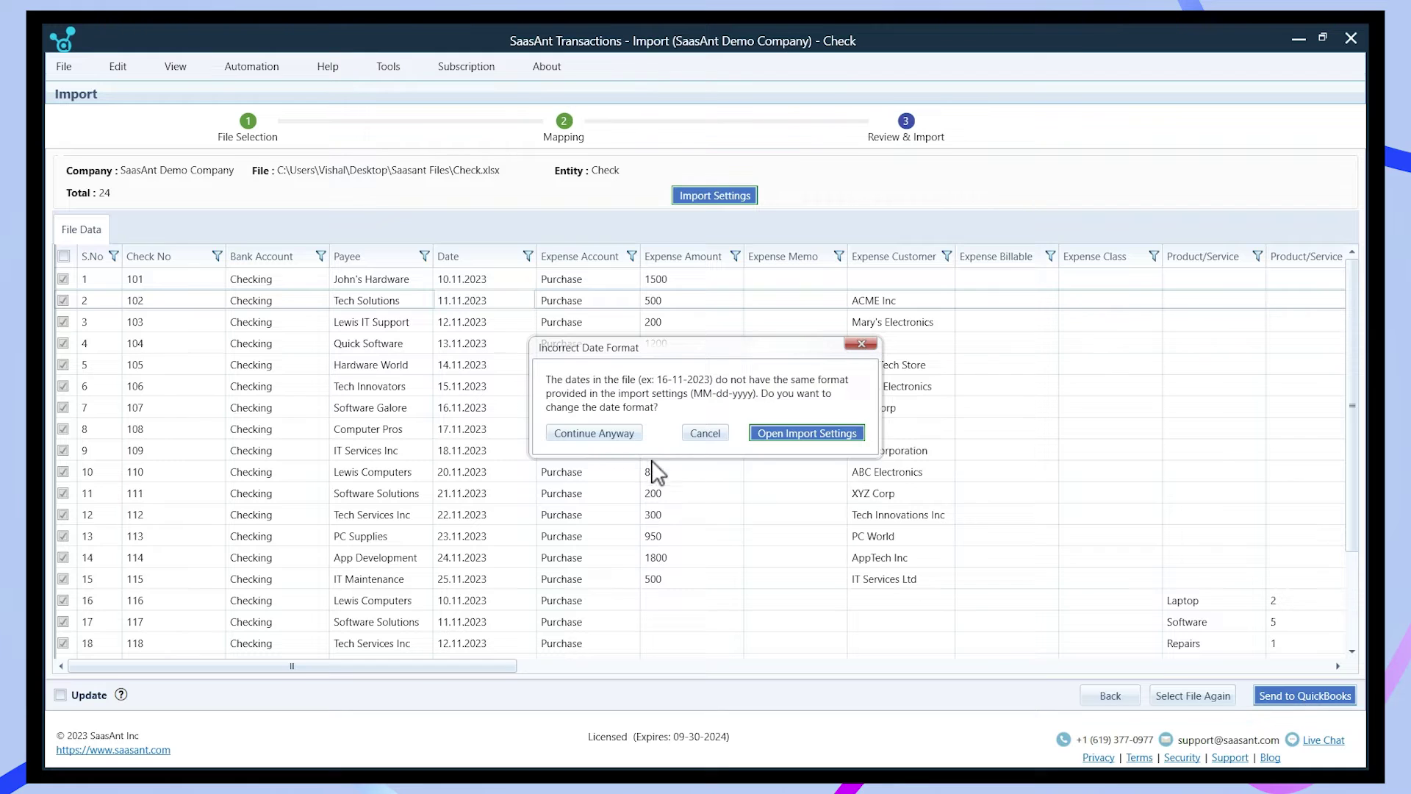
click(618, 432)
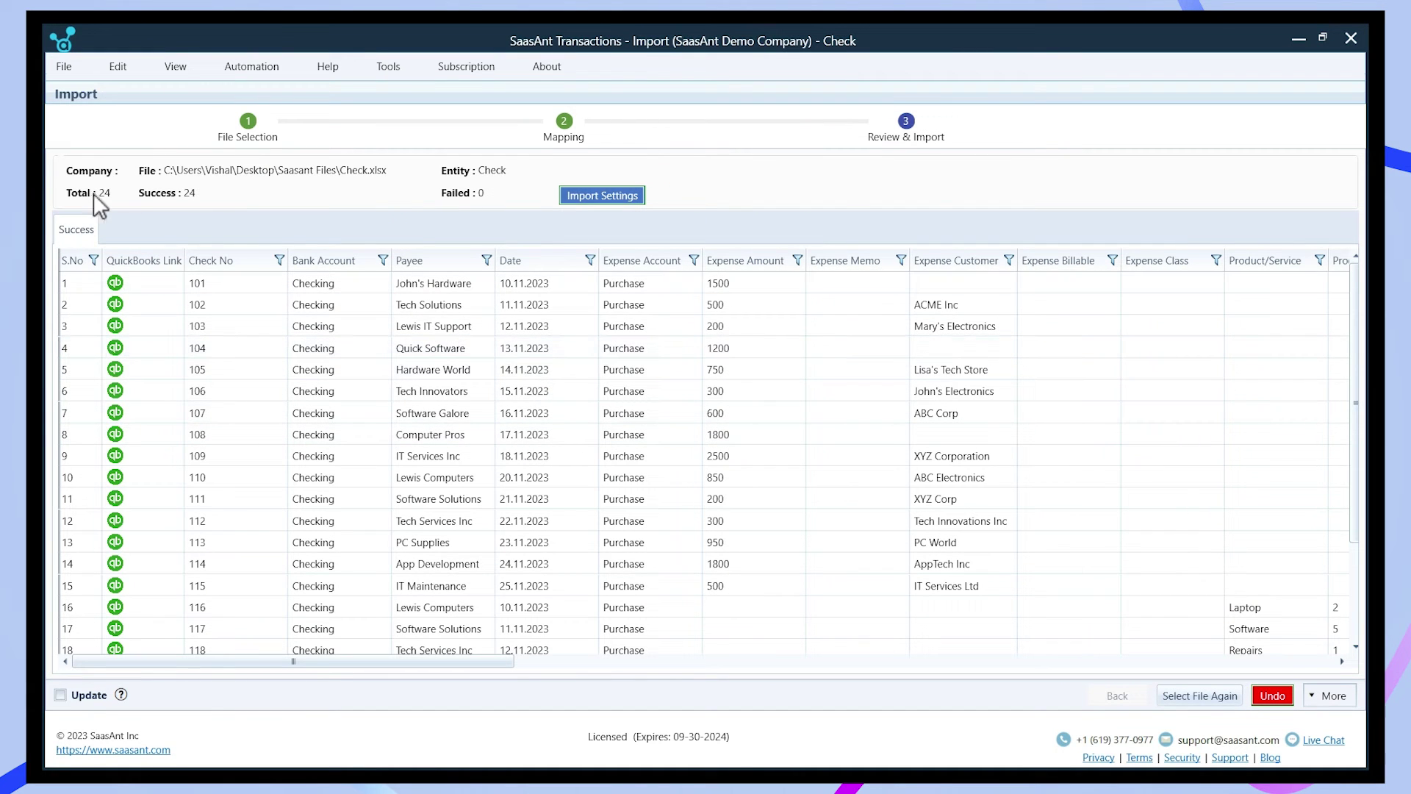
Scroll the Success grid and open check 101, John's Hardware for 1,500, in QuickBooks
scroll(252, 327, down, 2)
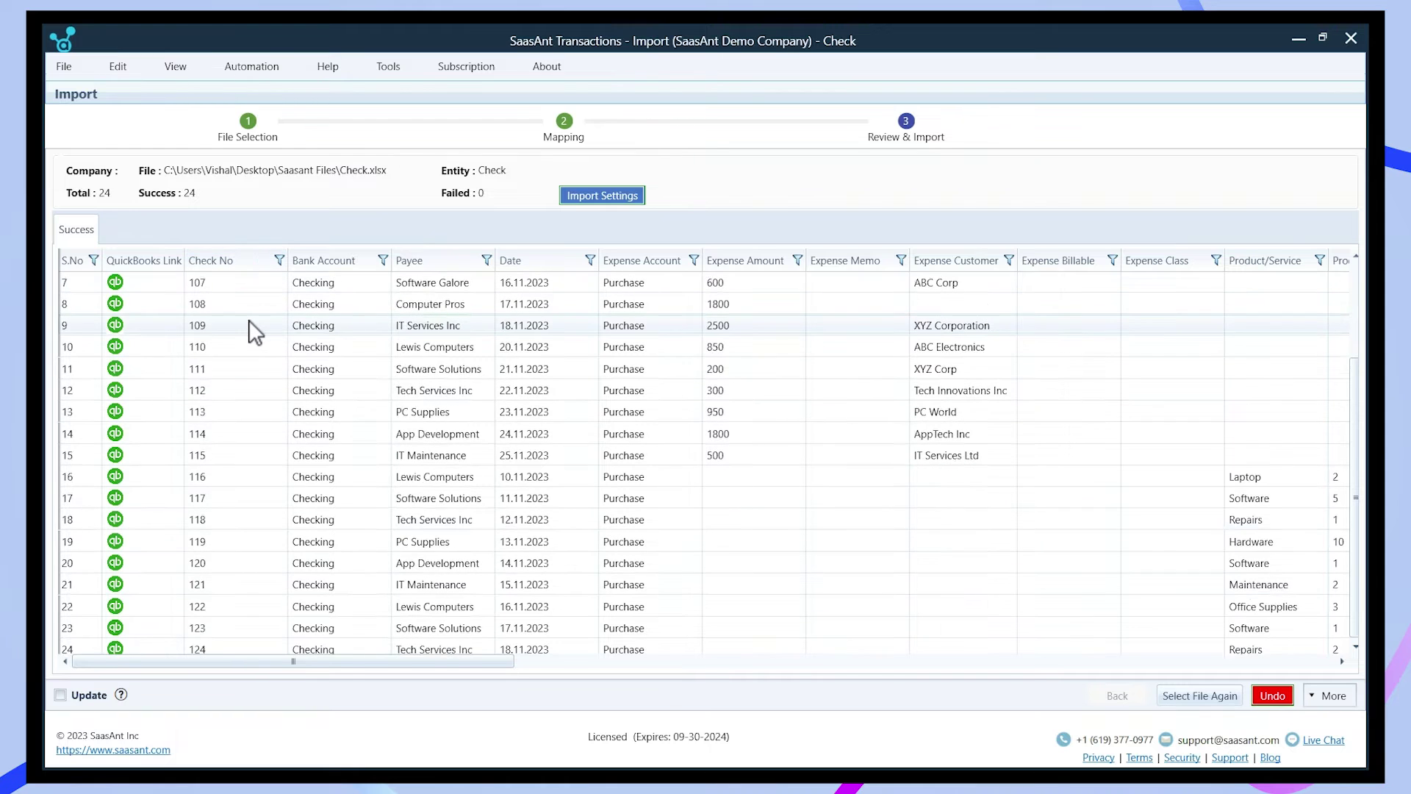
scroll(252, 330, up, 2)
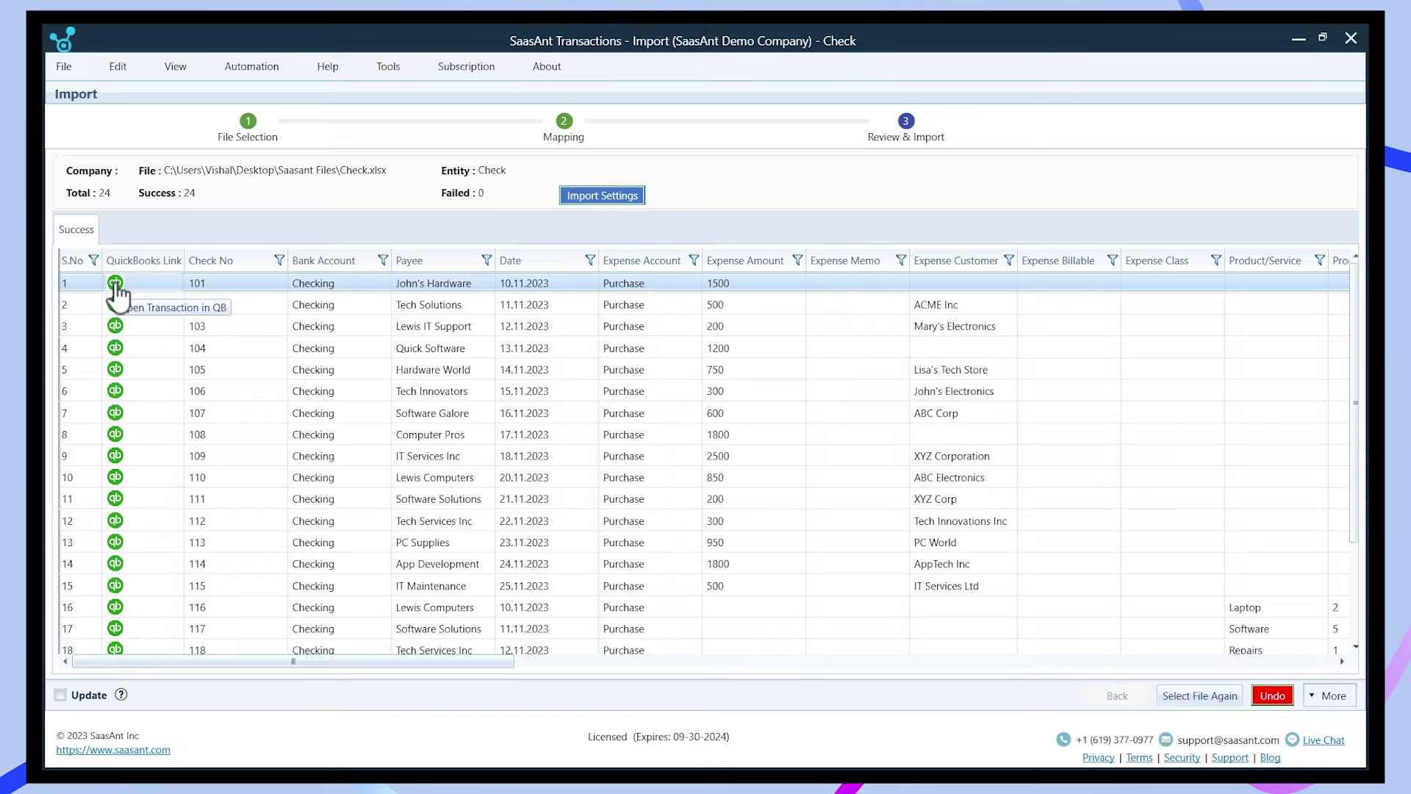
click(116, 291)
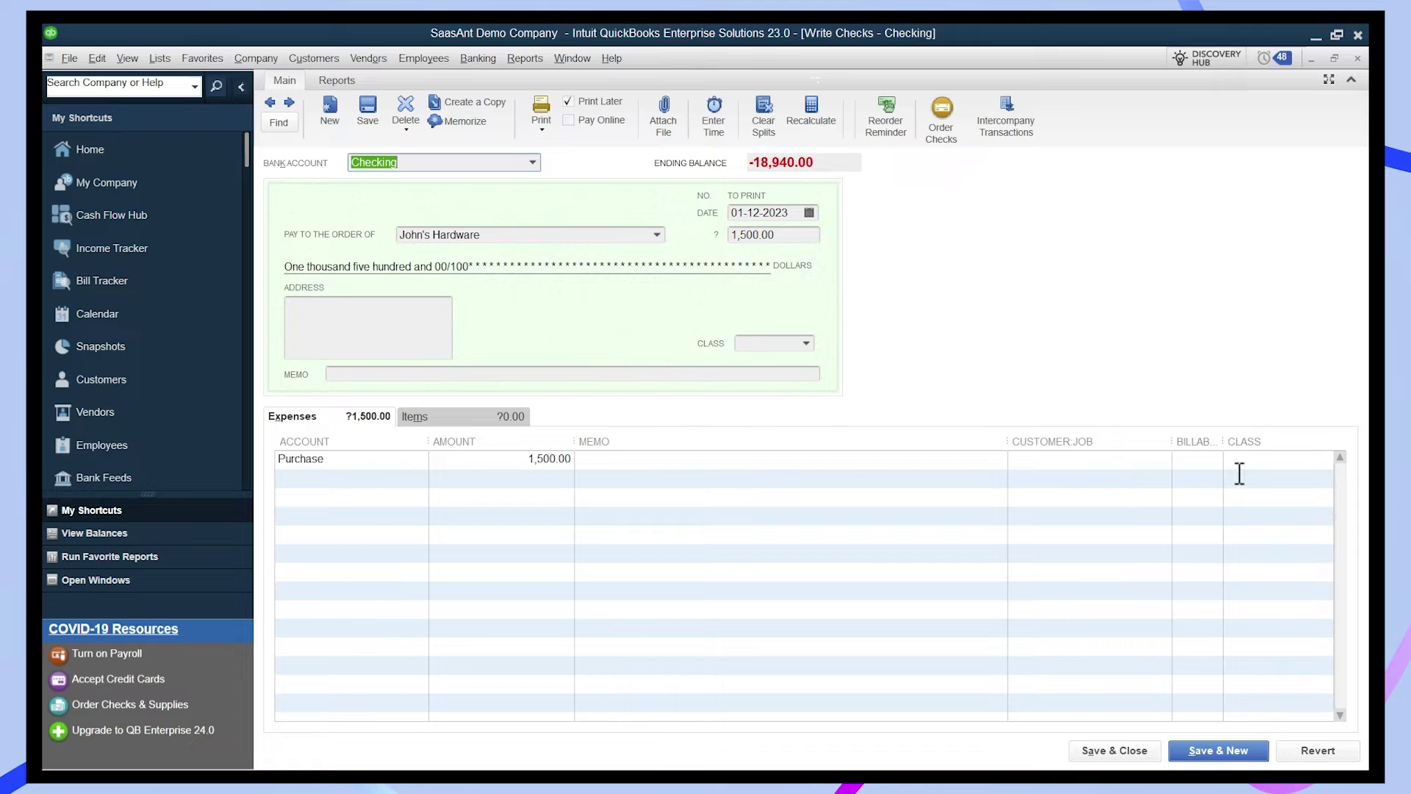
Save and close the John's Hardware check in Write Checks
click(1136, 755)
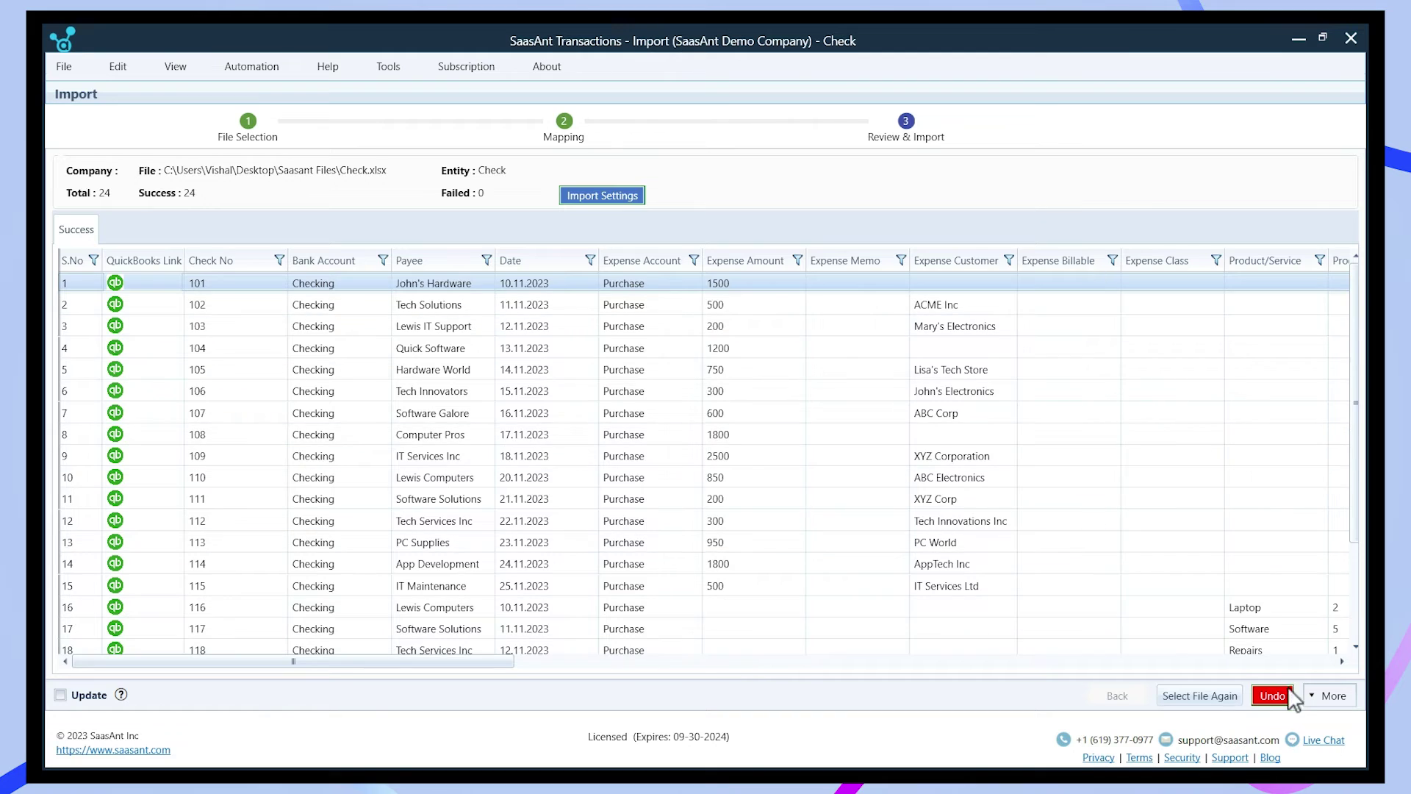
Search QuickBooks for checks created or modified between 15-11-2023 and 15-12-2023
click(1286, 696)
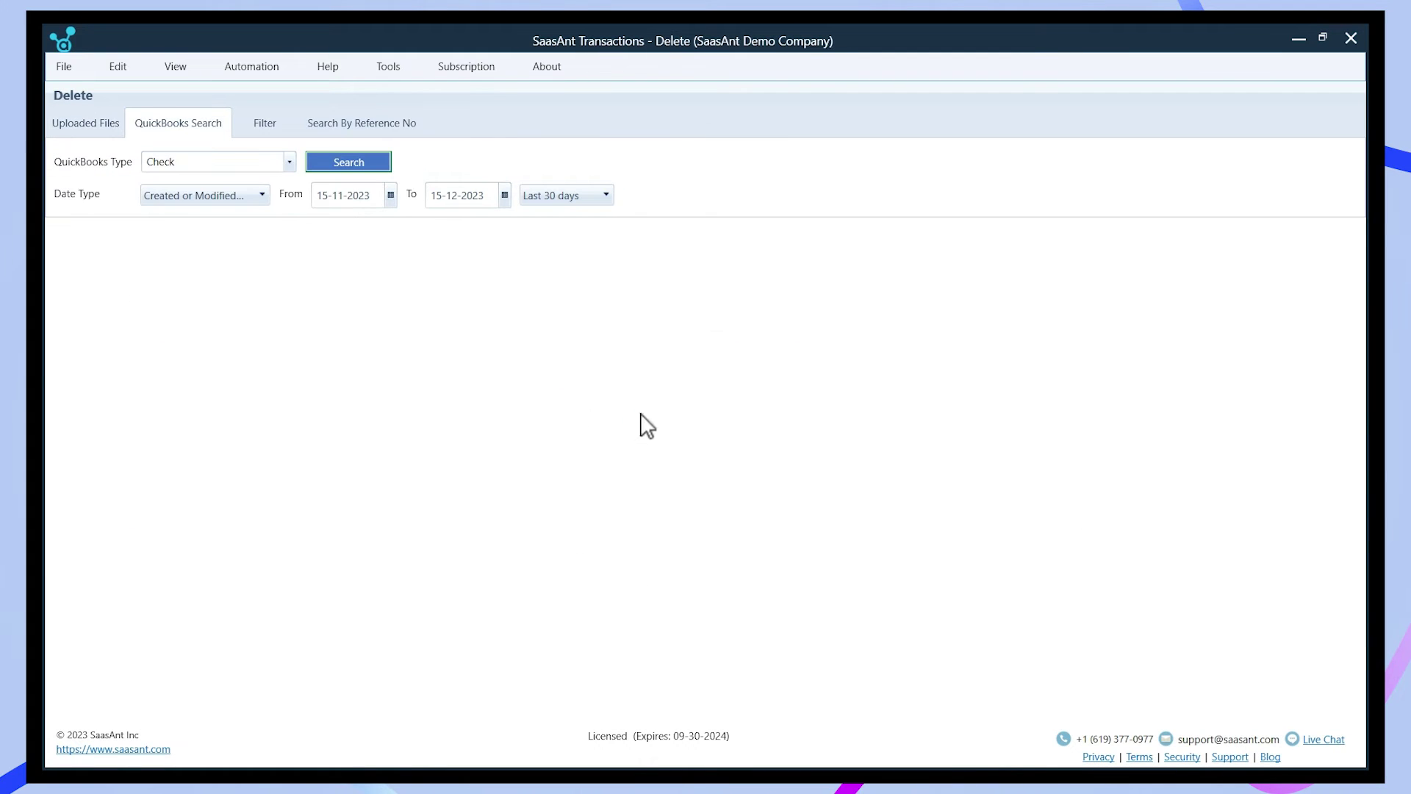
click(261, 197)
click(262, 197)
click(392, 195)
click(395, 202)
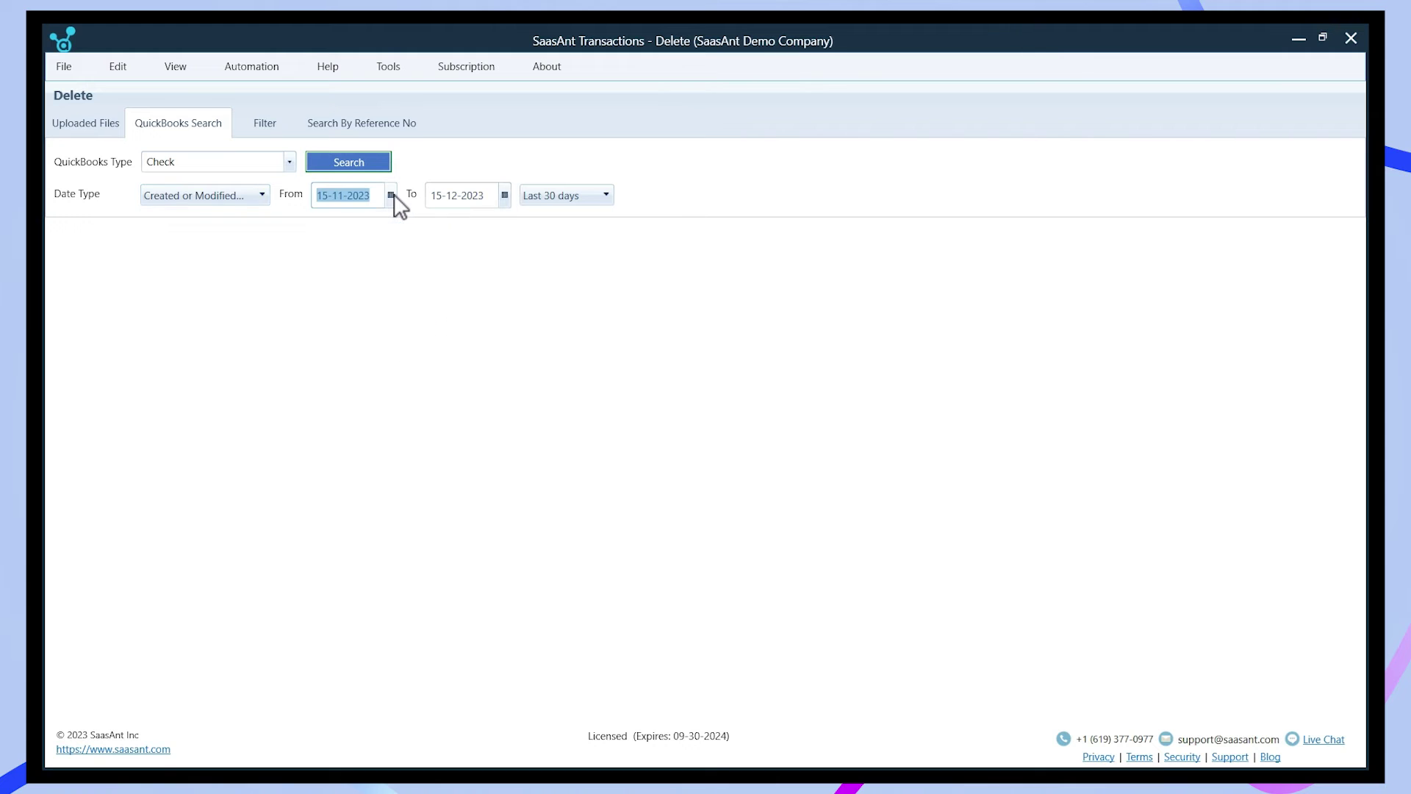
click(504, 202)
click(588, 195)
click(587, 195)
click(588, 195)
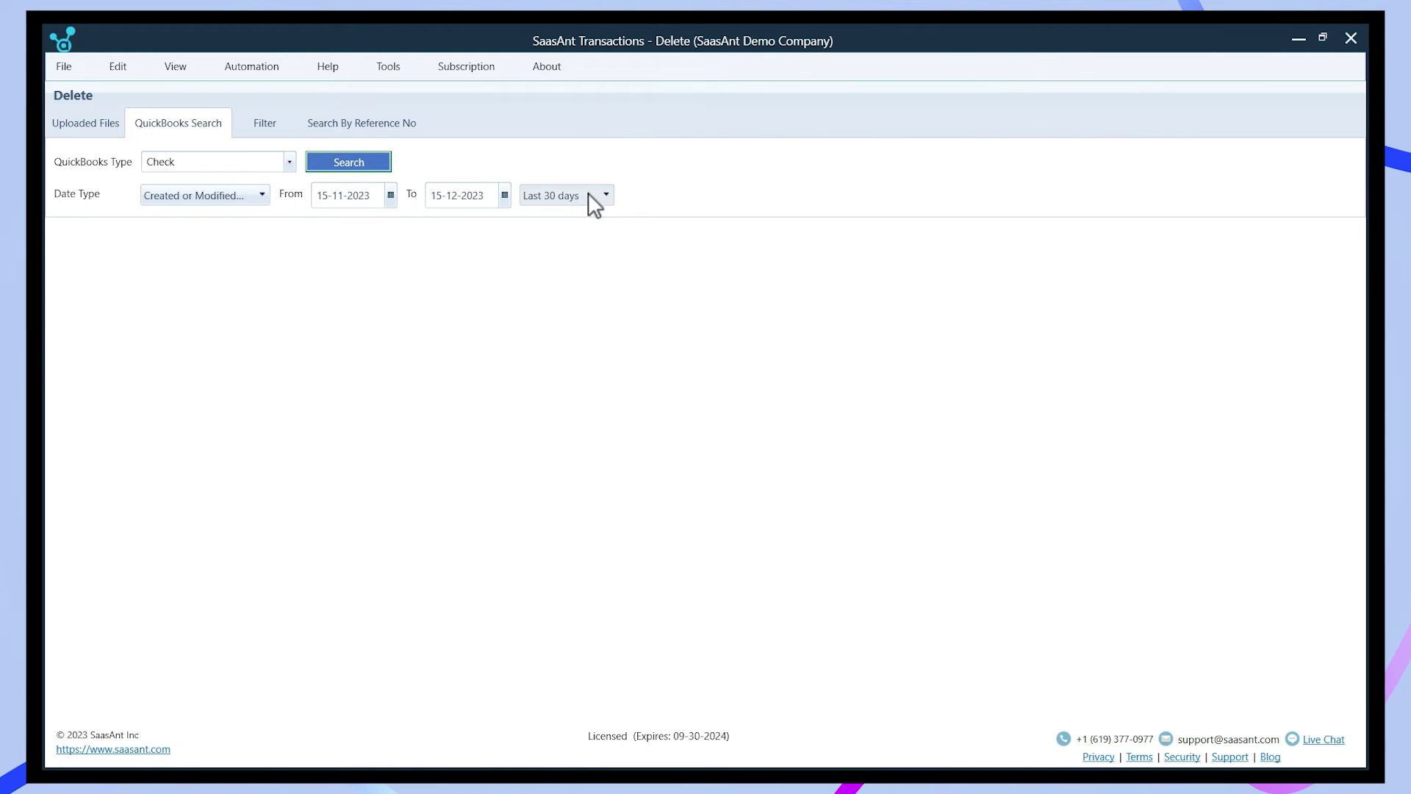
click(371, 161)
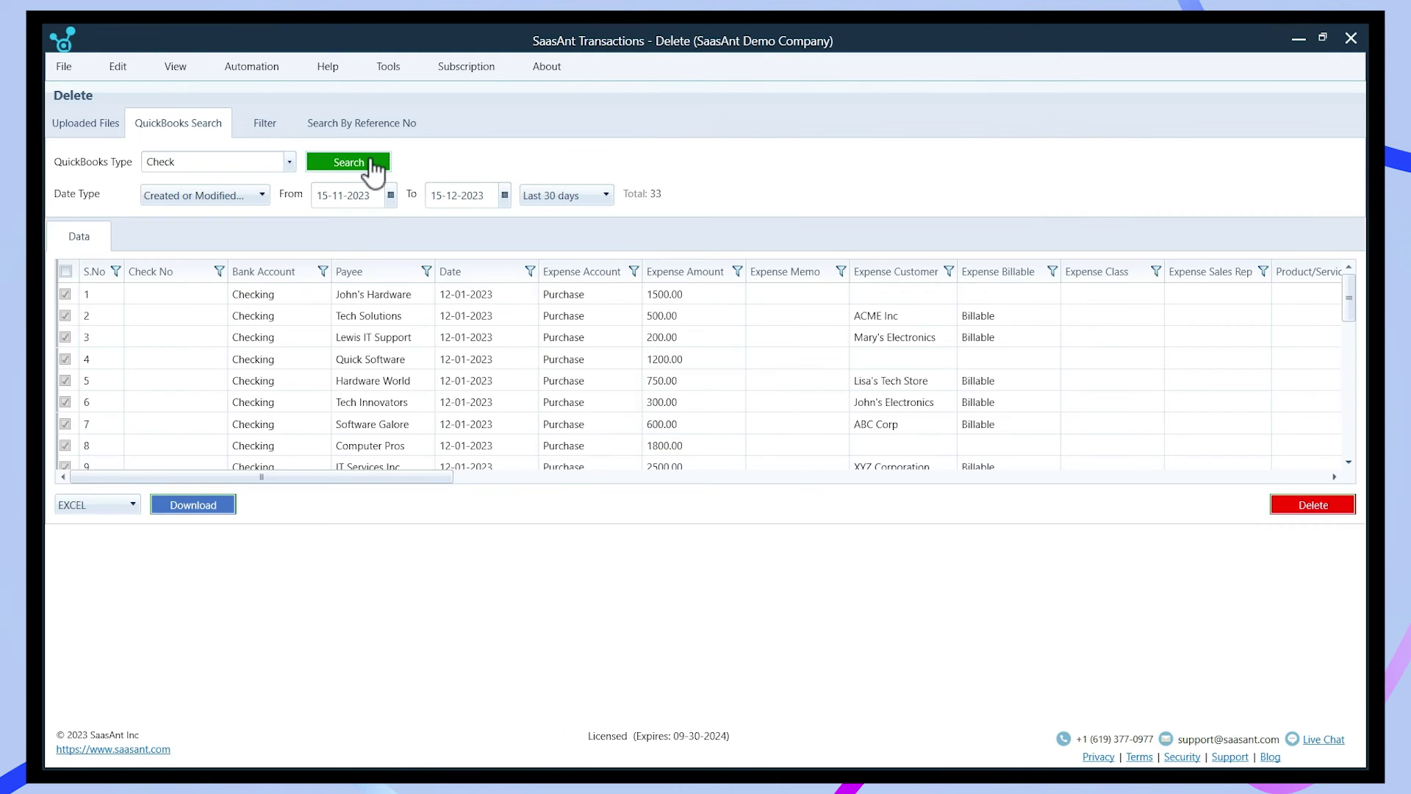
Permanently delete all 33 found checks
scroll(426, 331, down, 8)
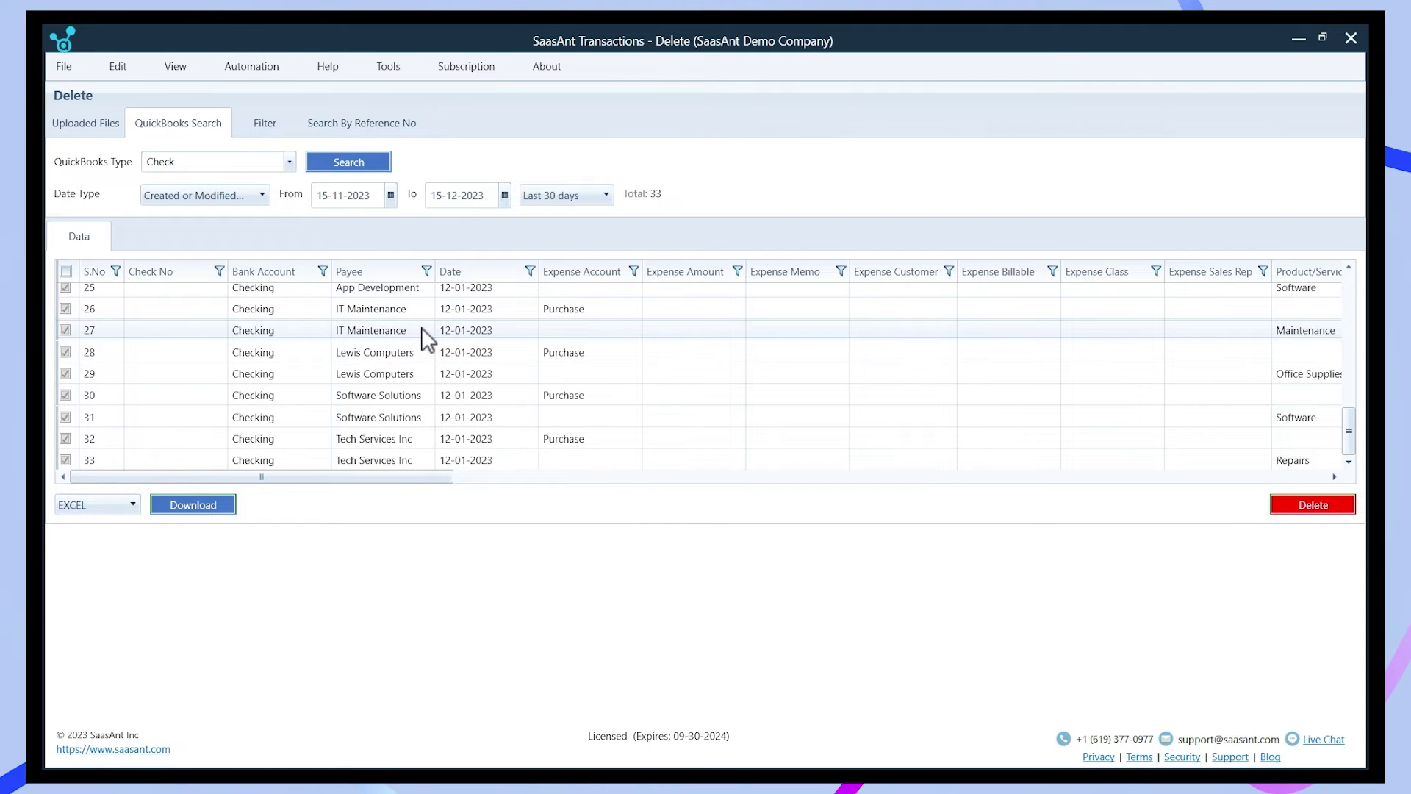
click(1291, 507)
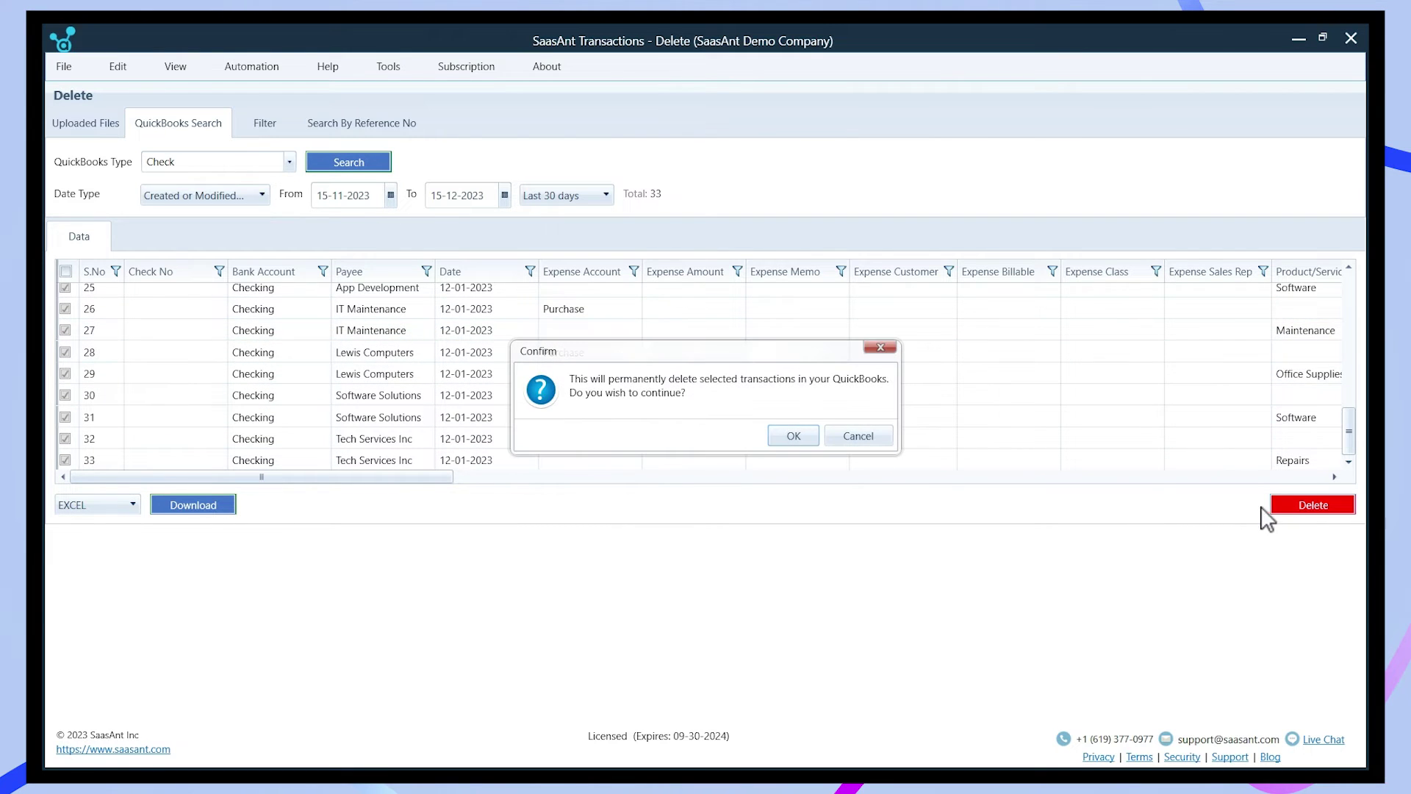
click(792, 436)
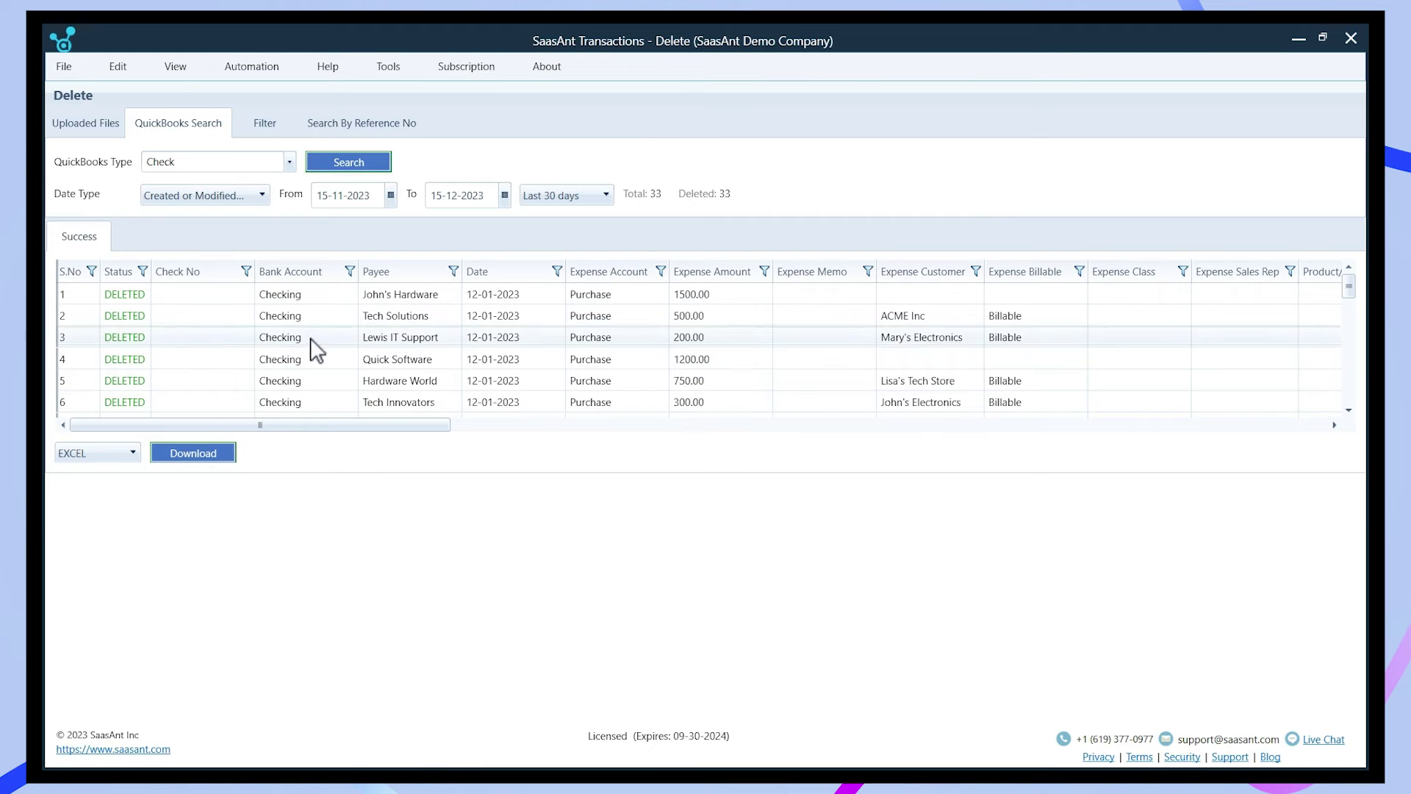
scroll(147, 324, down, 7)
scroll(151, 334, down, 2)
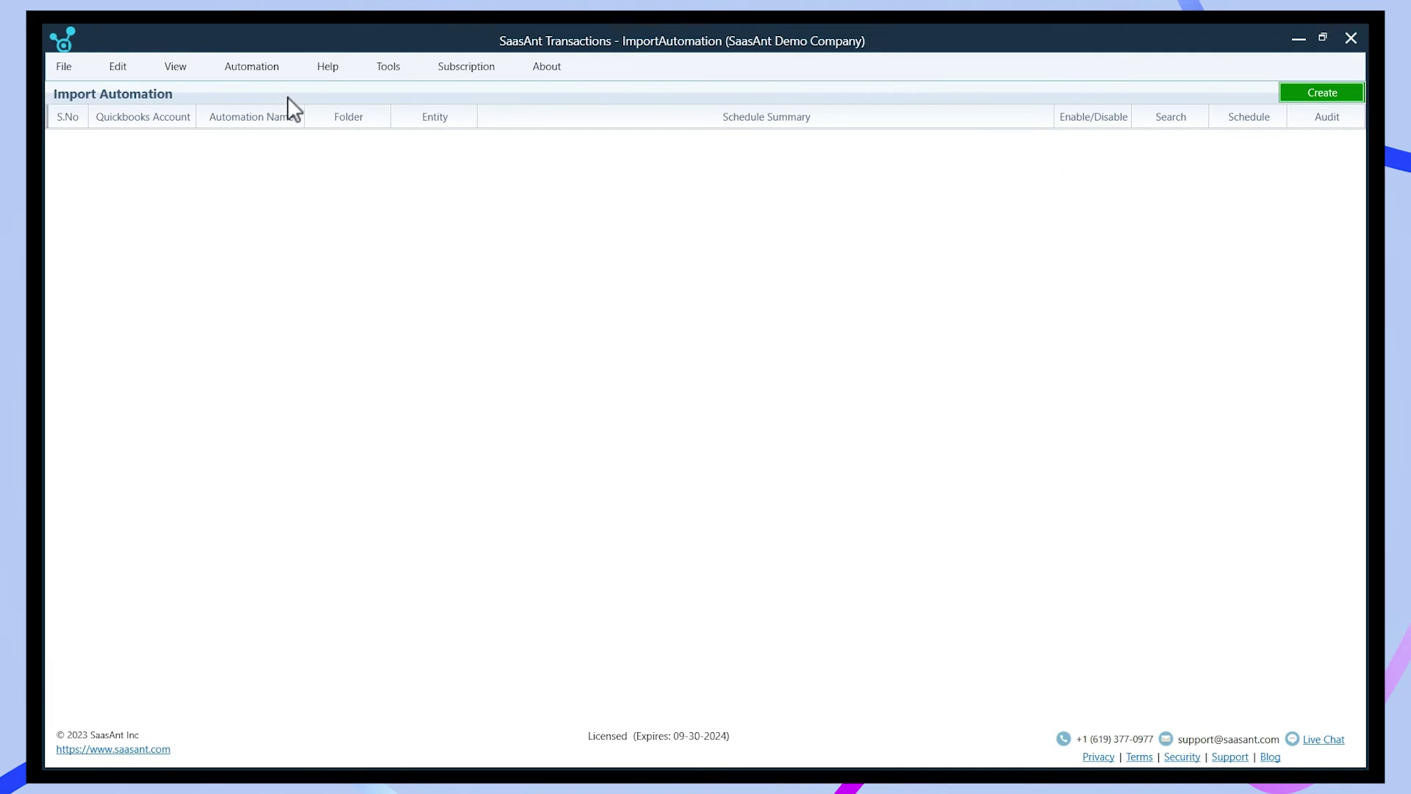
Begin a new automation for Check imports using Saasant Default Mapping on a Daily frequency
click(1321, 93)
click(785, 330)
key(c)
key(Return)
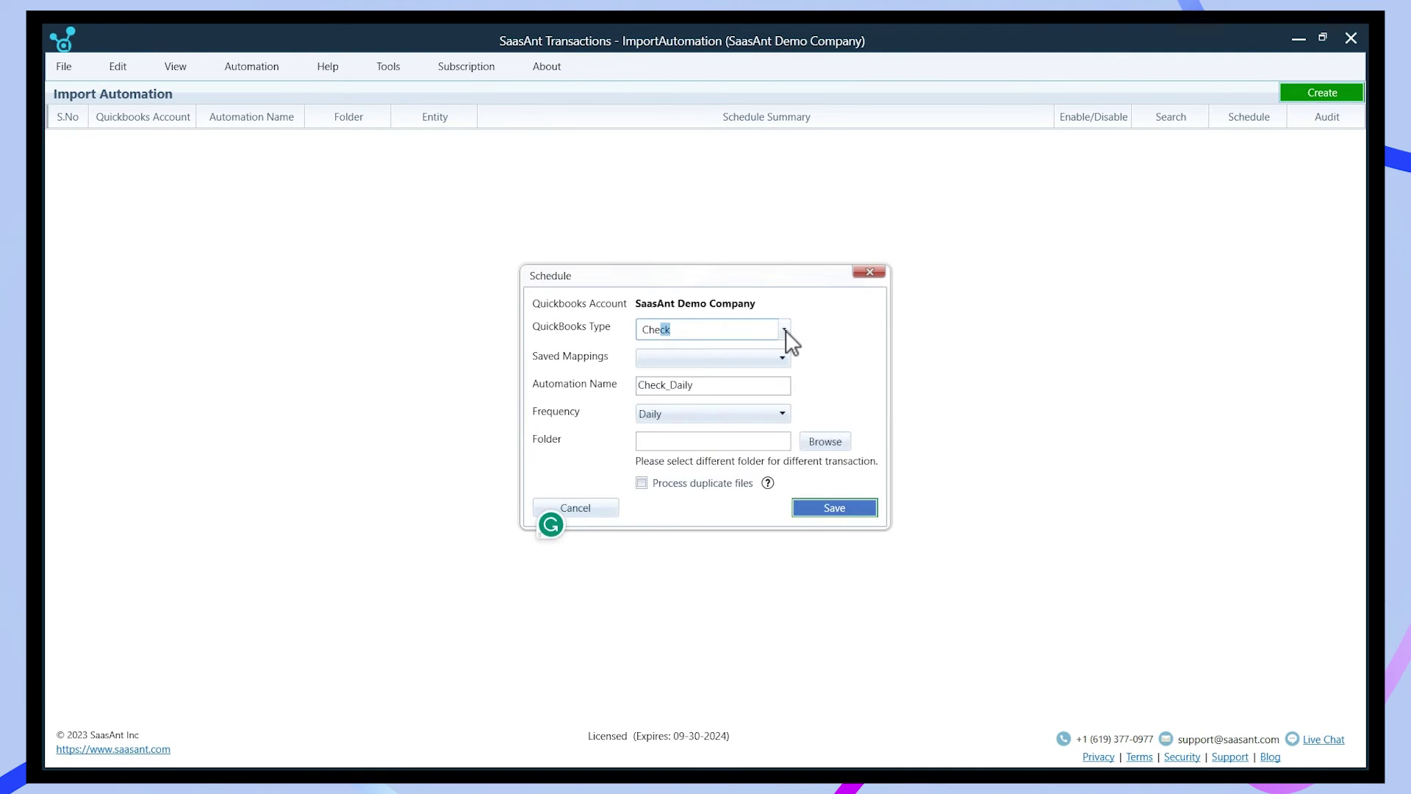
click(783, 357)
click(697, 378)
click(780, 414)
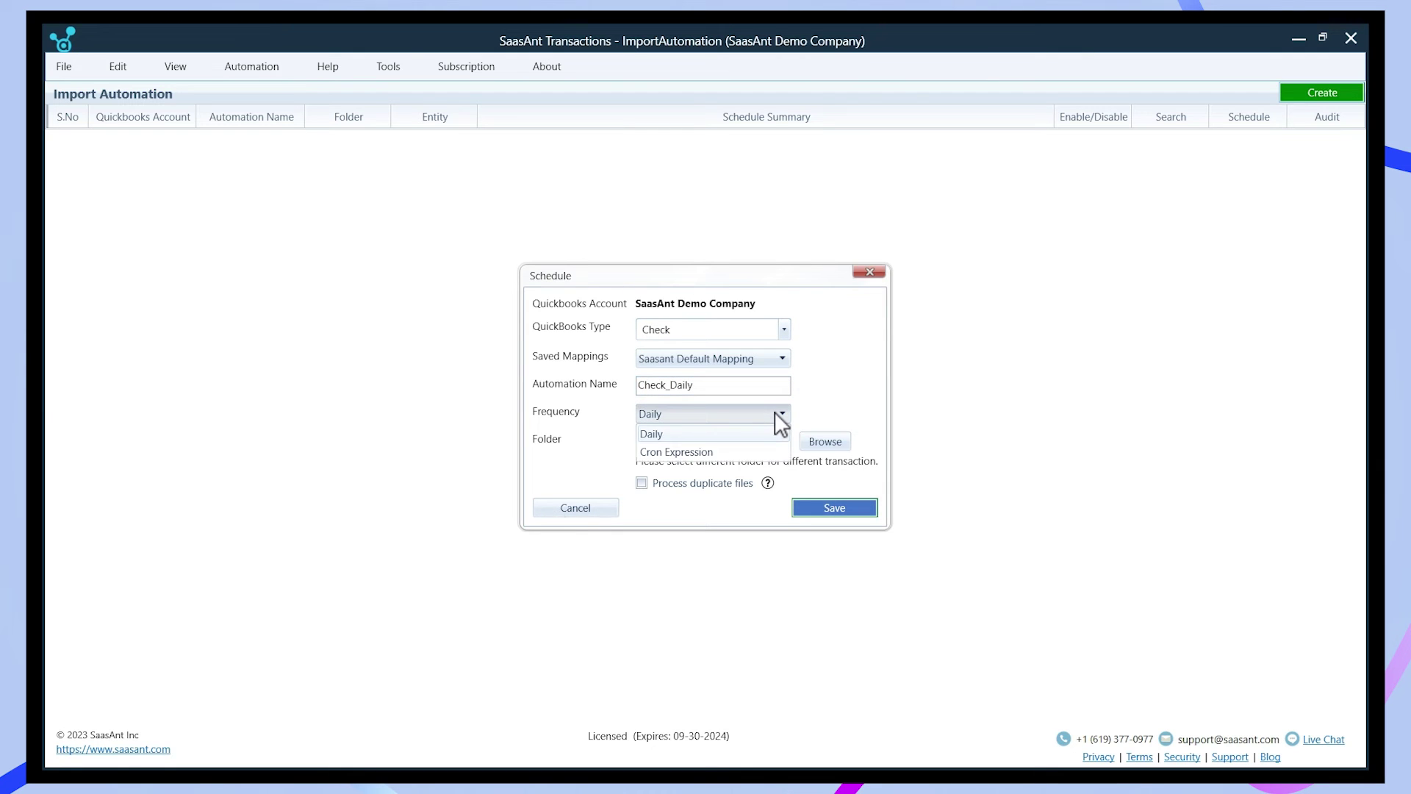
click(781, 414)
Set the Automation folder as the watched folder, save Check_Daily, and widen the account column
click(822, 443)
key(Down)
key(Down)
key(Down)
key(Down)
key(Down)
key(Down)
key(Down)
key(Down)
key(Down)
key(Down)
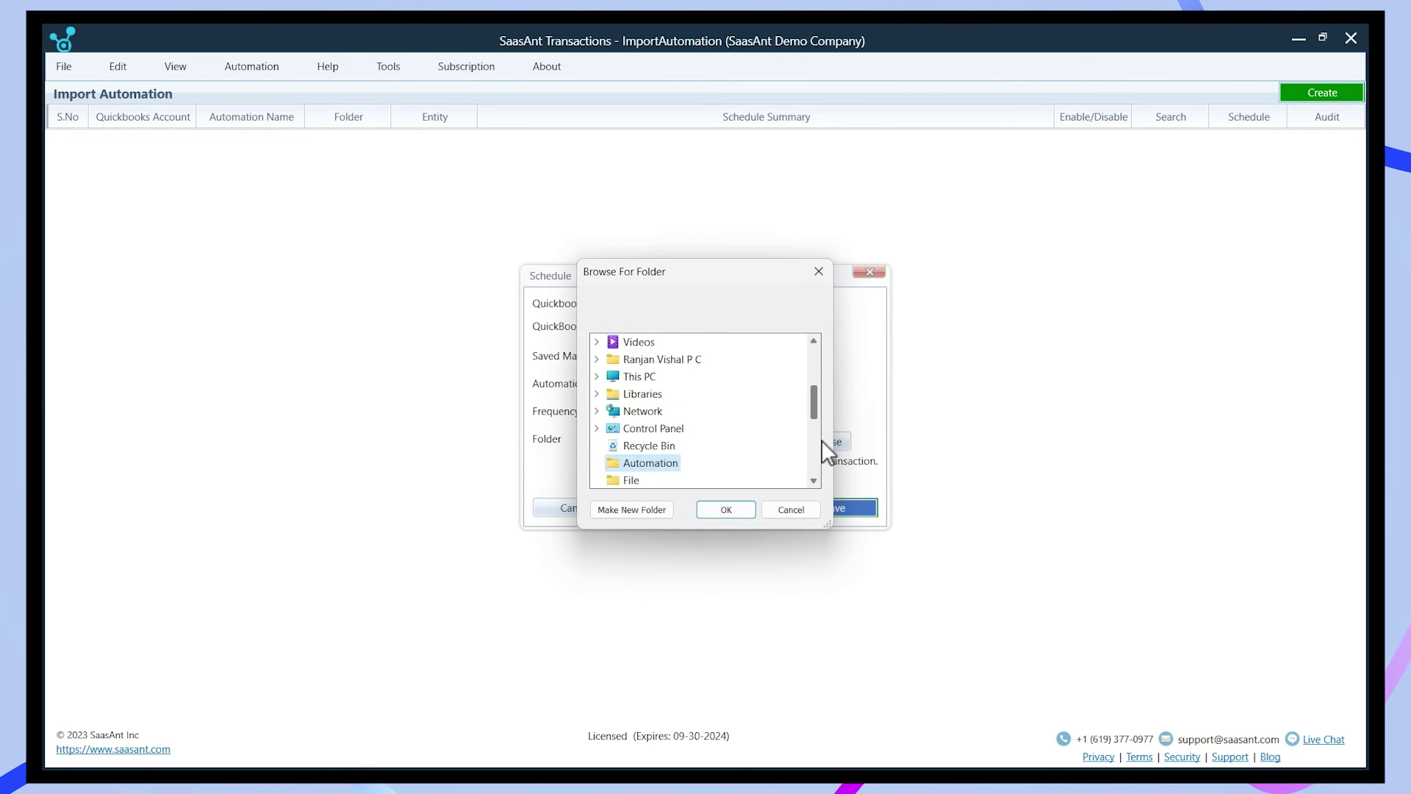
click(725, 510)
click(839, 509)
click(844, 424)
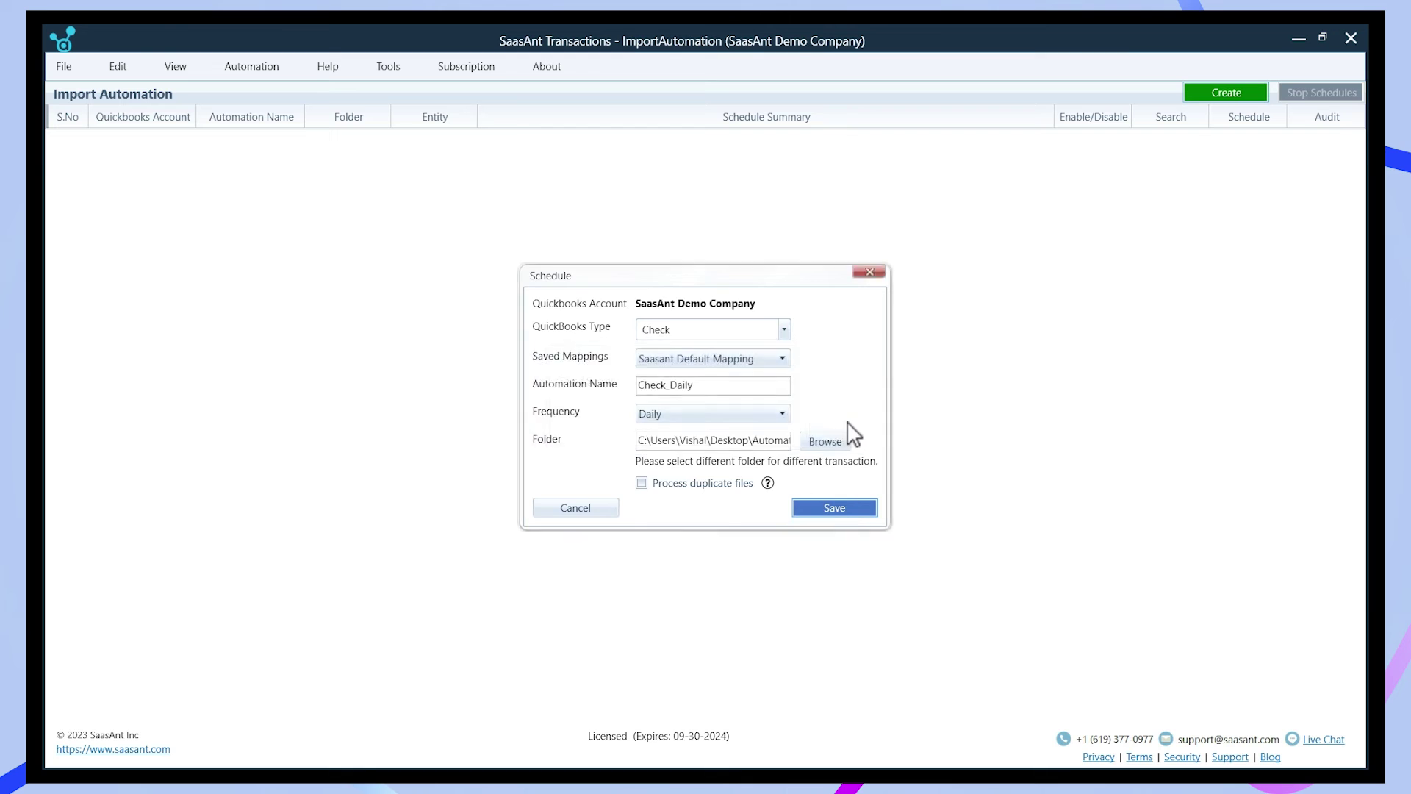
double_click(197, 116)
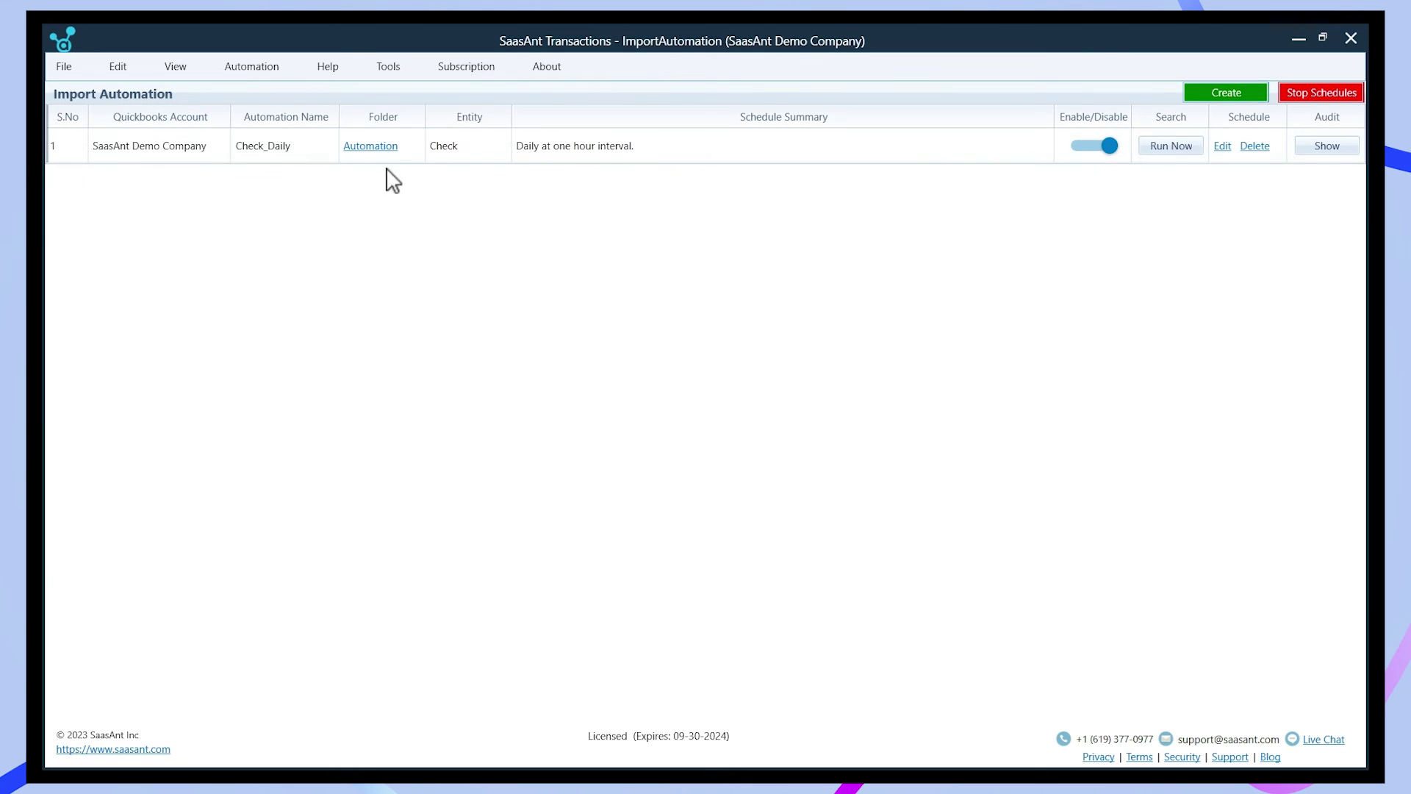